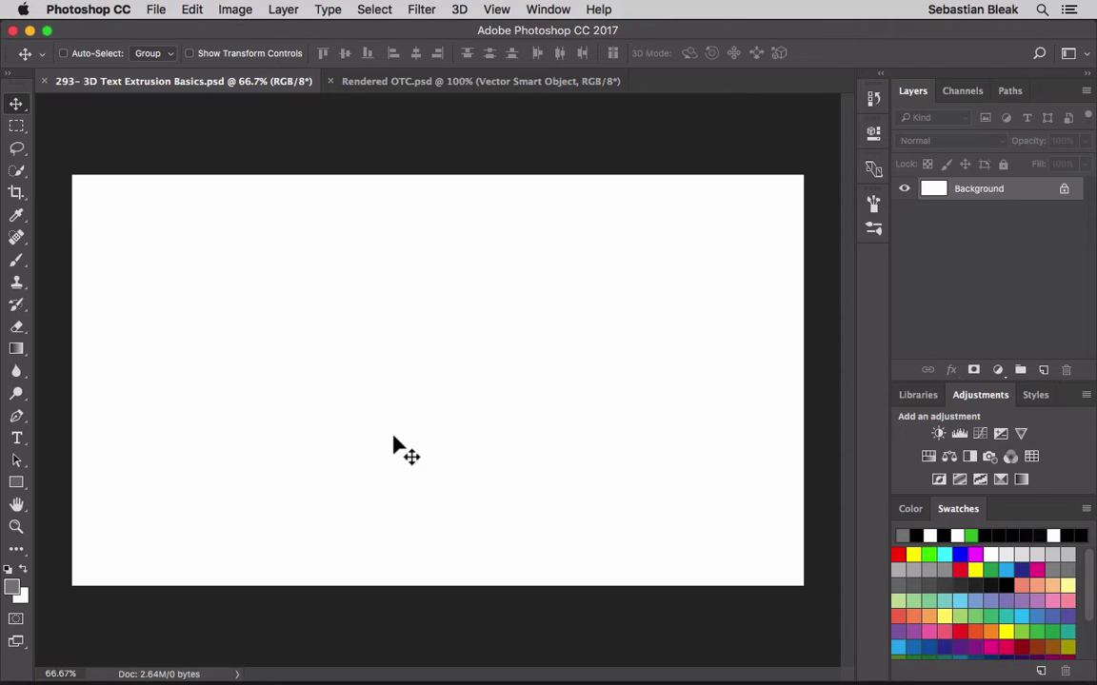
- Type the word 'OTC' as a new text layer near the canvas centre
key("t")
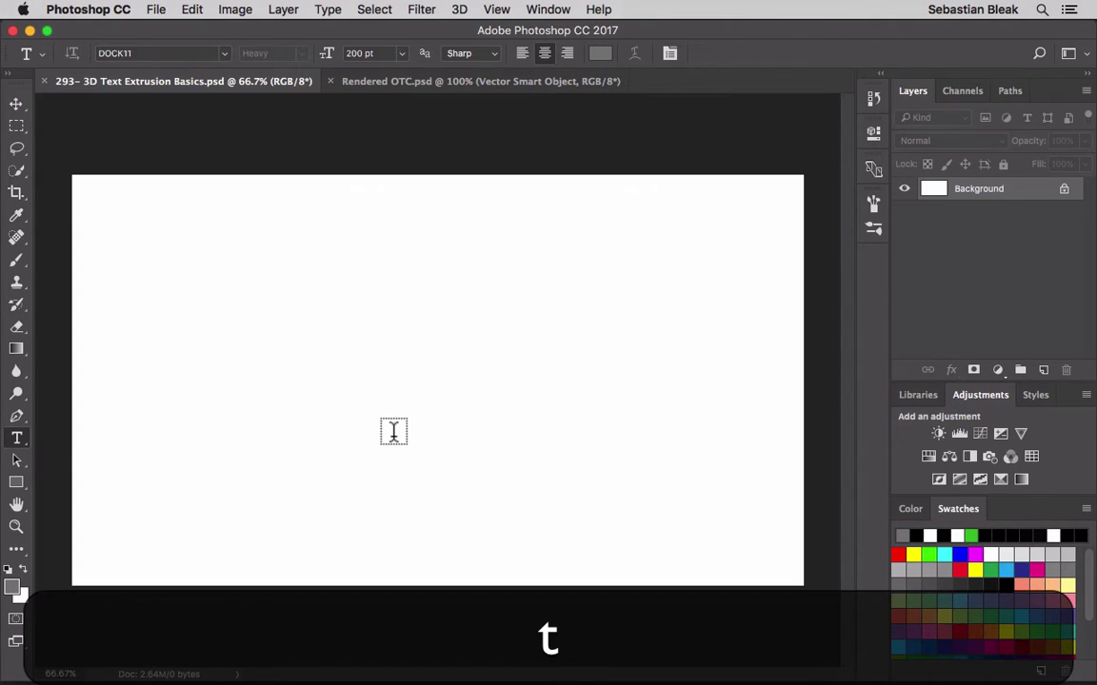
left_click(472, 359)
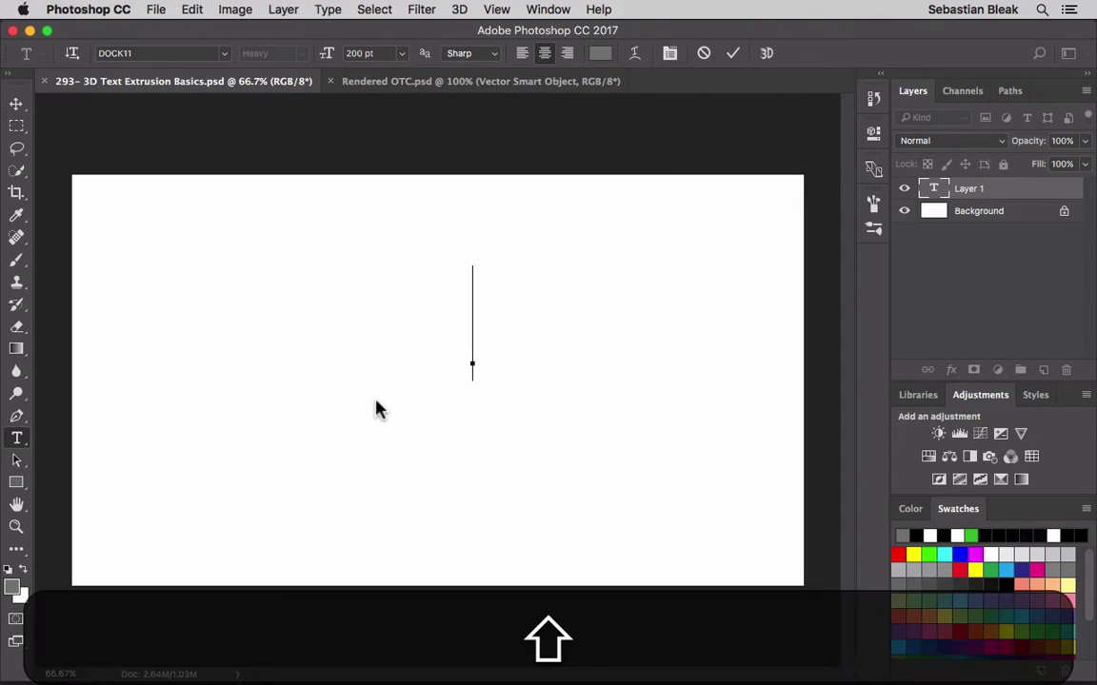
type("OTC")
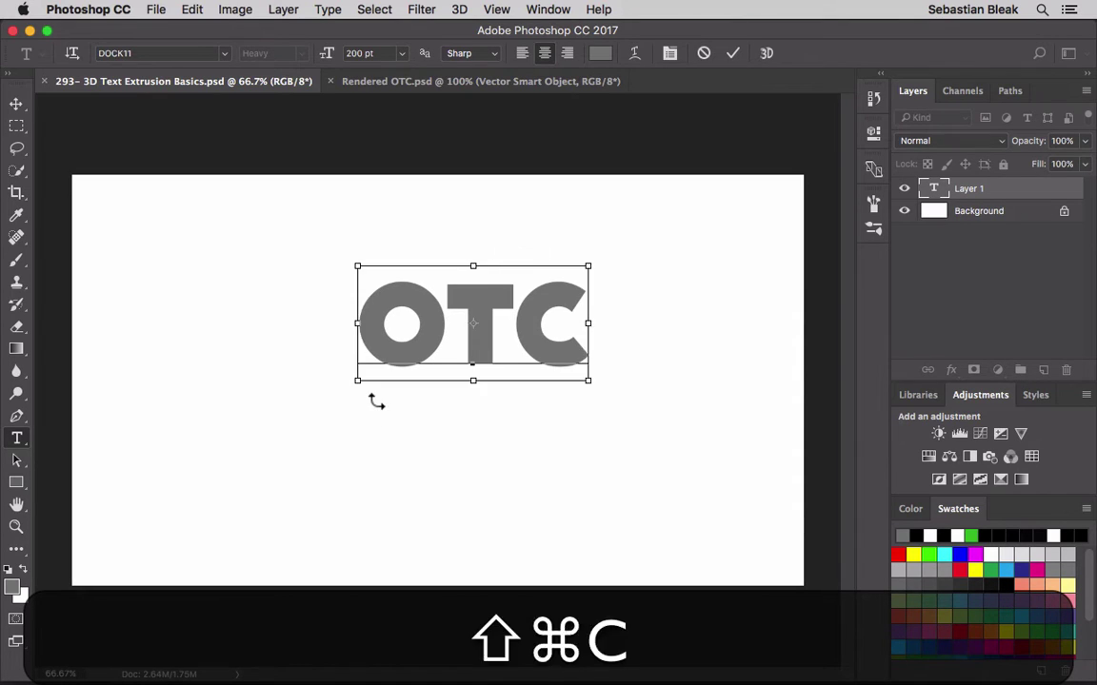
key("shift+super+Return")
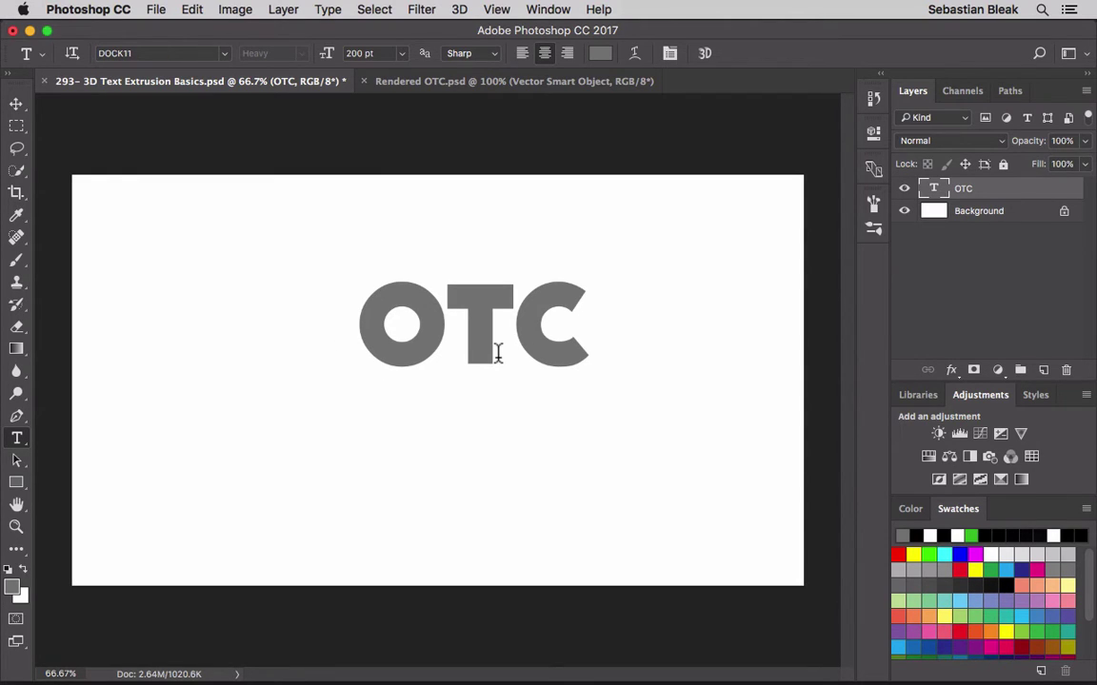
- Extrude the OTC layer with New 3D Extrusion from Selected Layer and accept the 3D workspace
left_click(1008, 195)
left_click(459, 11)
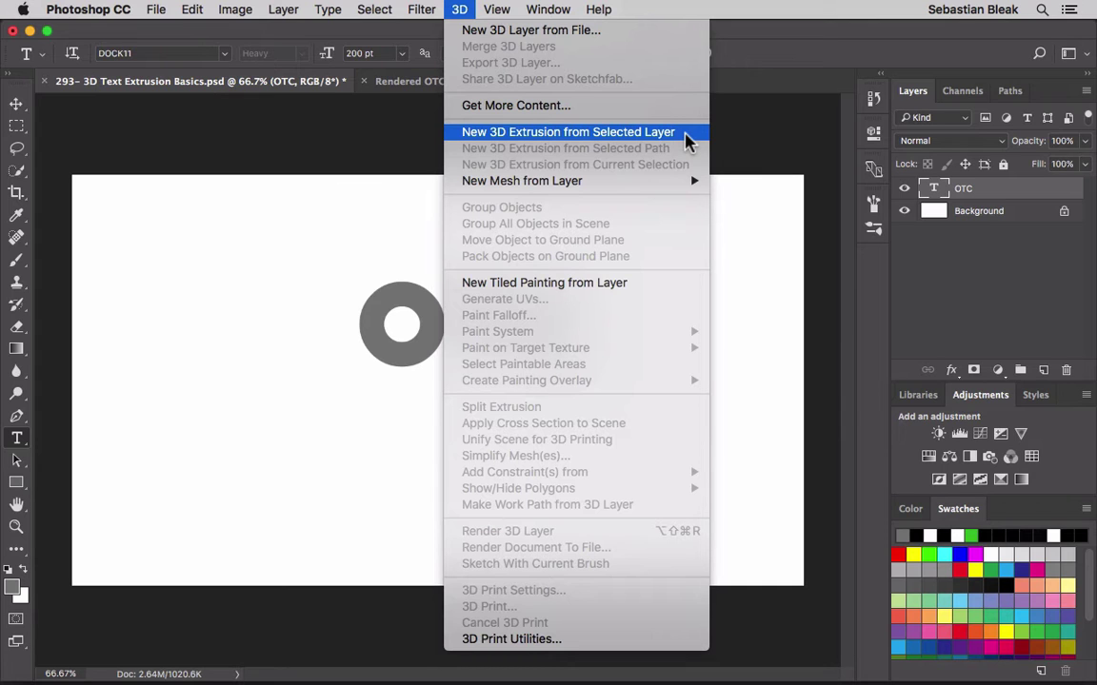
left_click(685, 134)
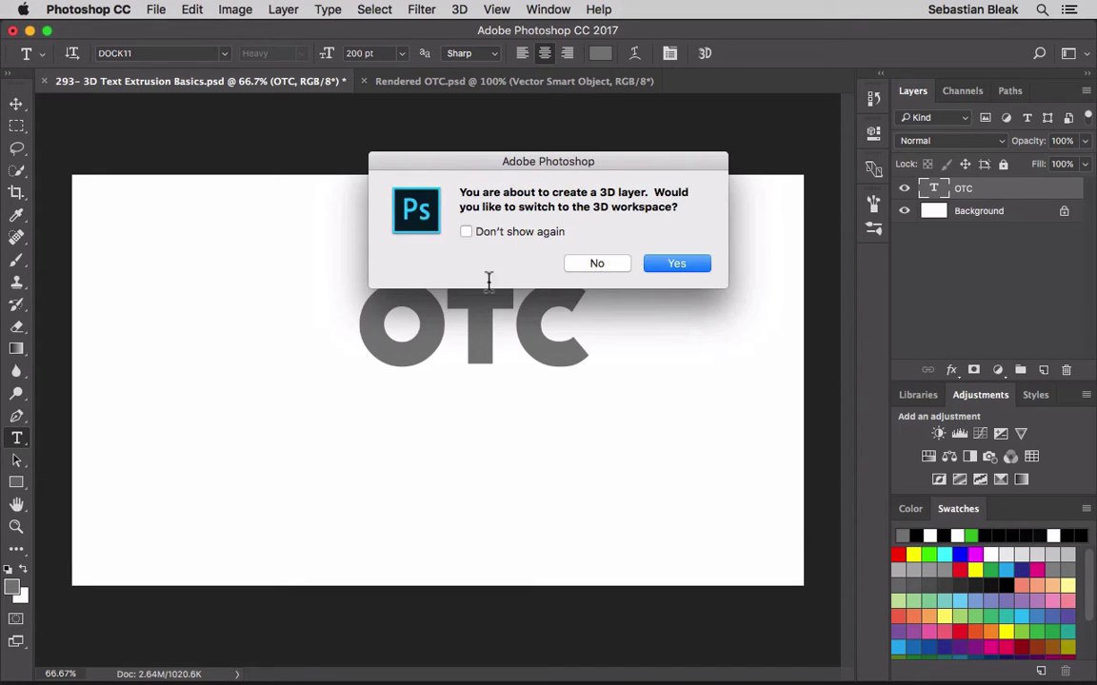
left_click(504, 234)
left_click(504, 234)
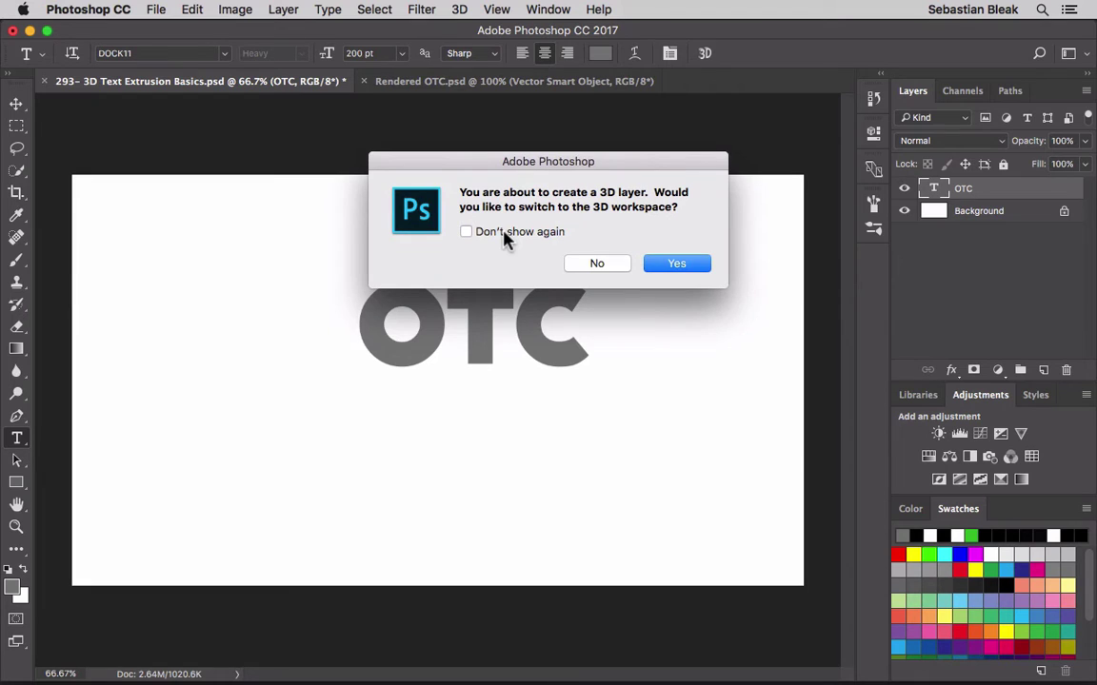
left_click(660, 270)
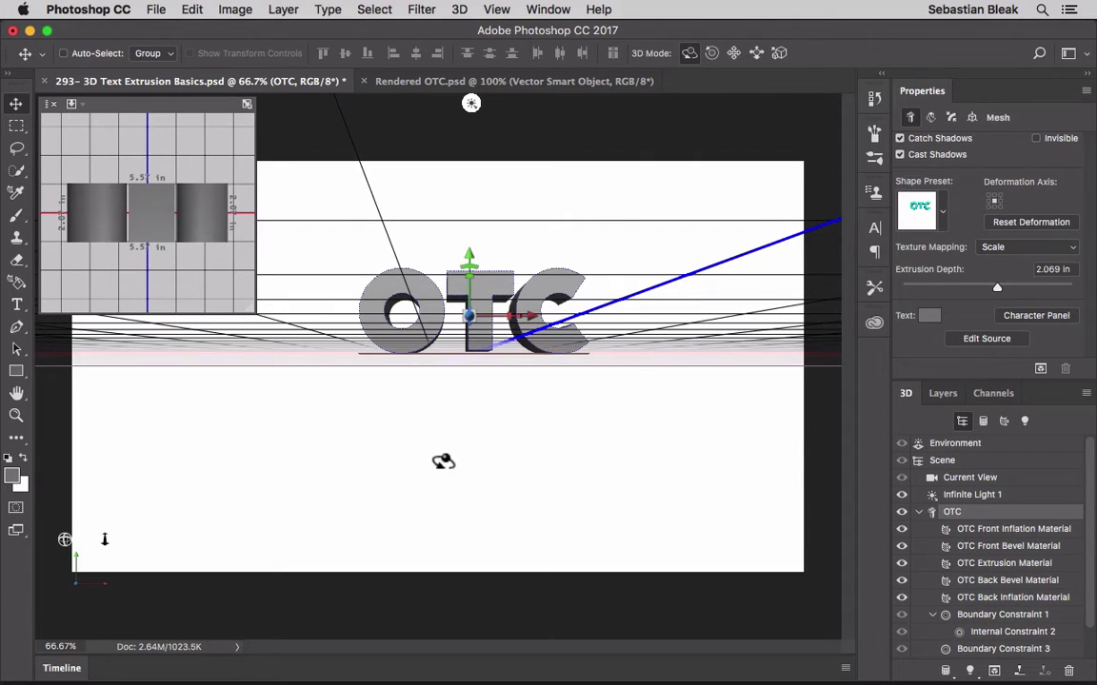
- Select Current View in the 3D panel to adjust the scene camera
left_click(471, 442)
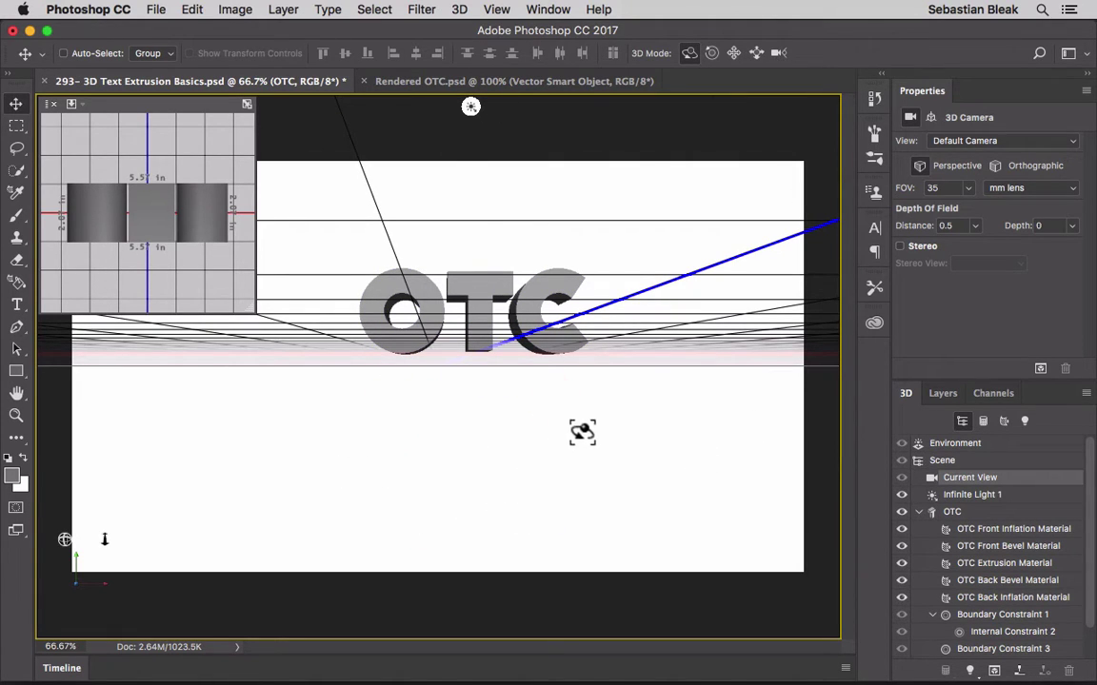
- Orbit the camera above the grid, then trial-rotate the OTC mesh and undo it
mouse_move(614, 404)
left_mouse_down()
mouse_move(597, 436)
mouse_move(543, 457)
mouse_move(441, 443)
mouse_move(442, 375)
mouse_move(552, 377)
mouse_move(558, 421)
mouse_move(502, 491)
mouse_move(481, 497)
mouse_move(428, 497)
mouse_move(350, 408)
mouse_move(416, 429)
mouse_move(558, 399)
mouse_move(570, 404)
mouse_move(559, 421)
left_mouse_up()
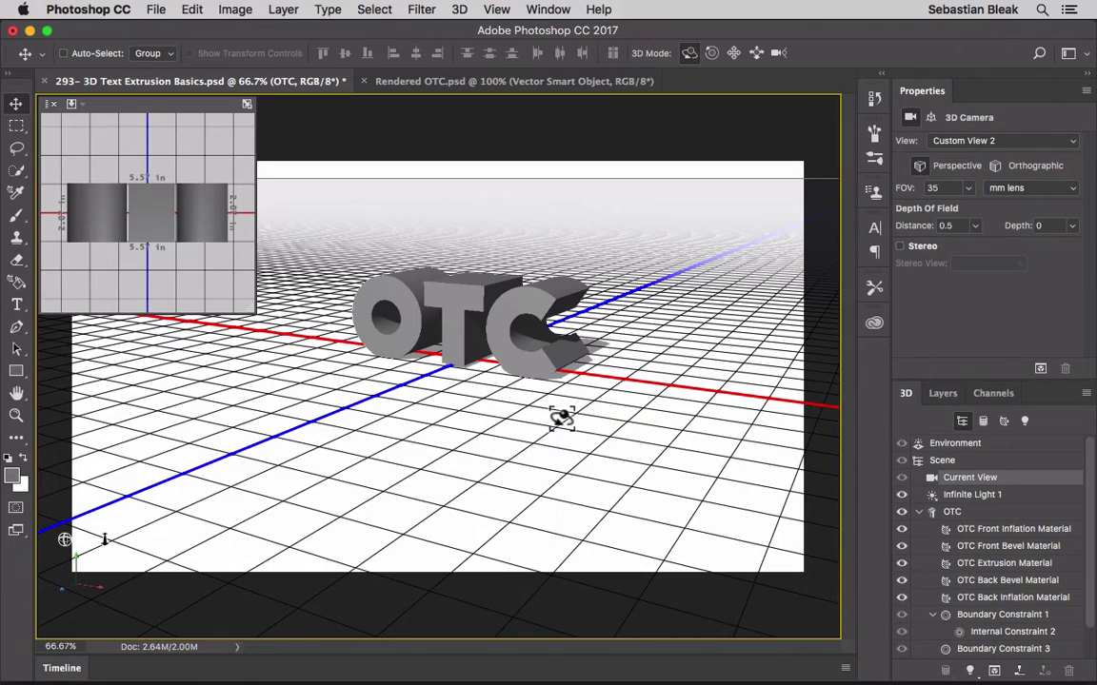
left_click(461, 322)
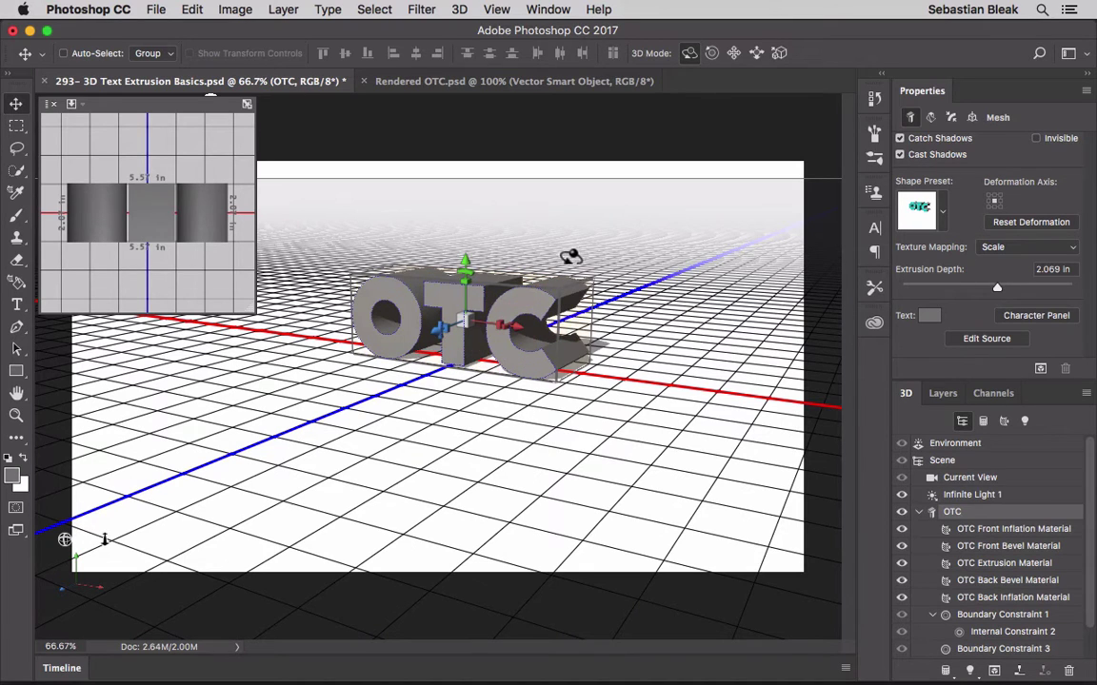
left_click_drag(565, 198, 711, 226)
key("super+z")
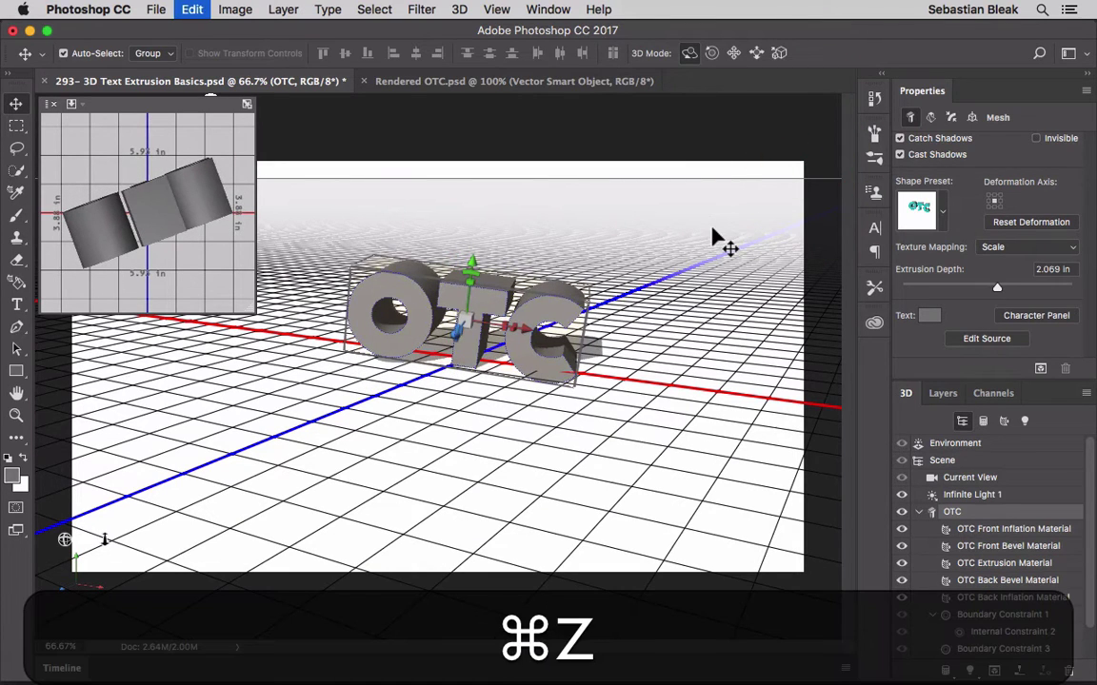
key("super+z")
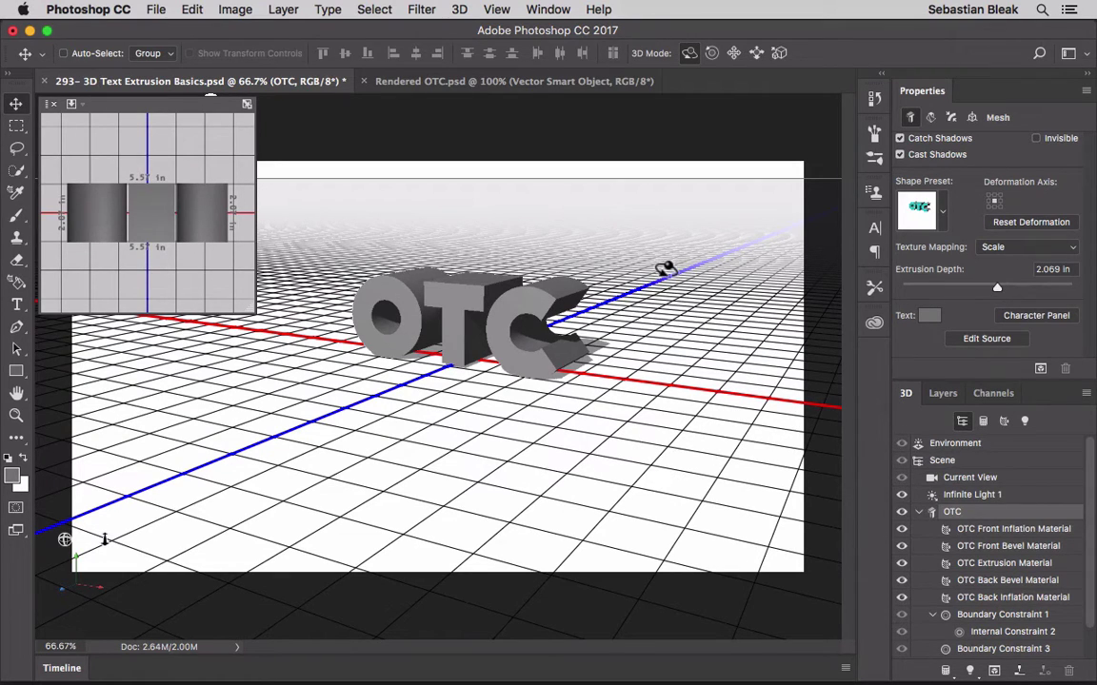
- Orbit the Current View camera lower toward the horizon
left_click(621, 220)
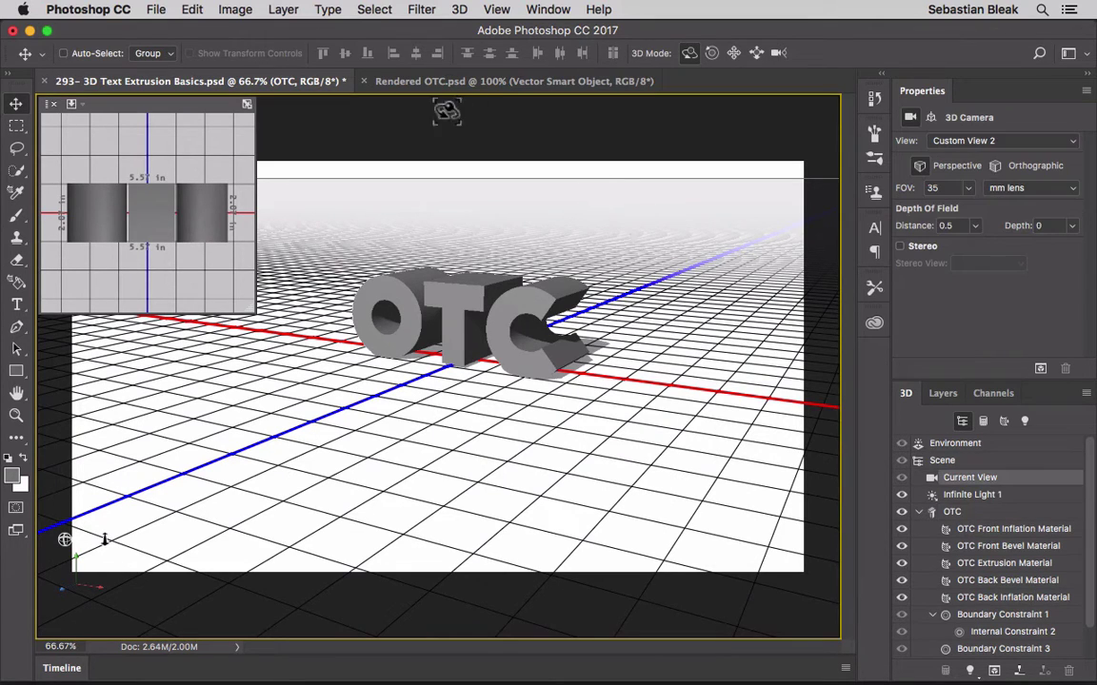
left_click(667, 251)
mouse_move(667, 250)
left_mouse_down()
mouse_move(651, 237)
mouse_move(672, 249)
left_mouse_up()
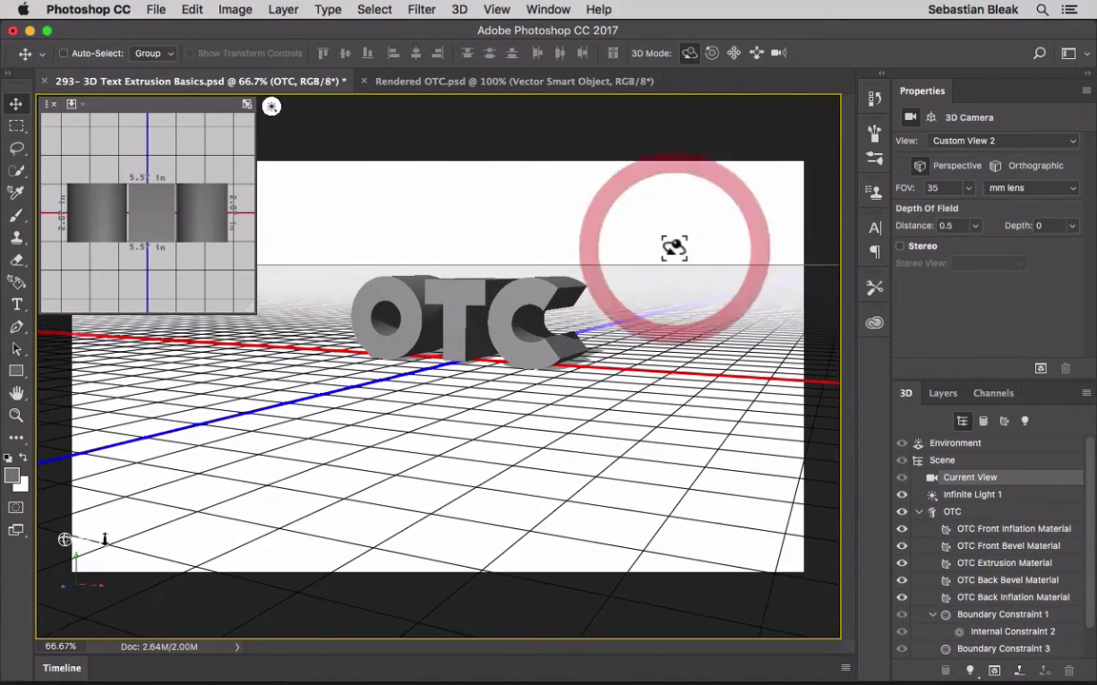
- Undo a slight trial rotation of the OTC mesh and collapse its materials list
left_click(451, 316)
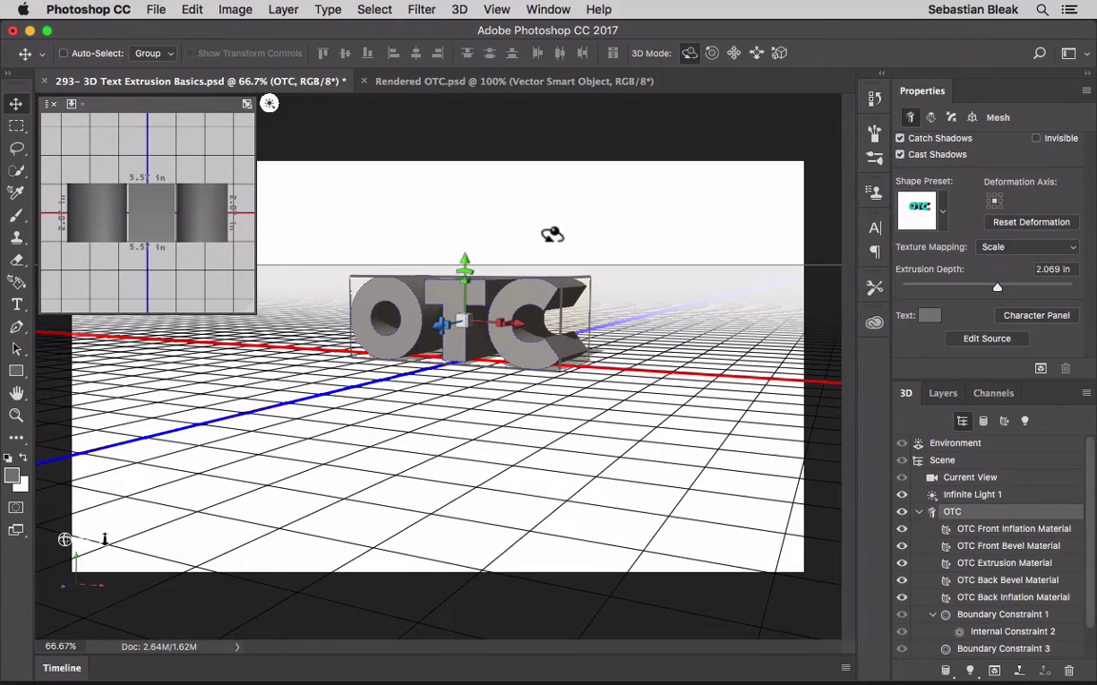
left_click_drag(574, 199, 695, 195)
key("super+z")
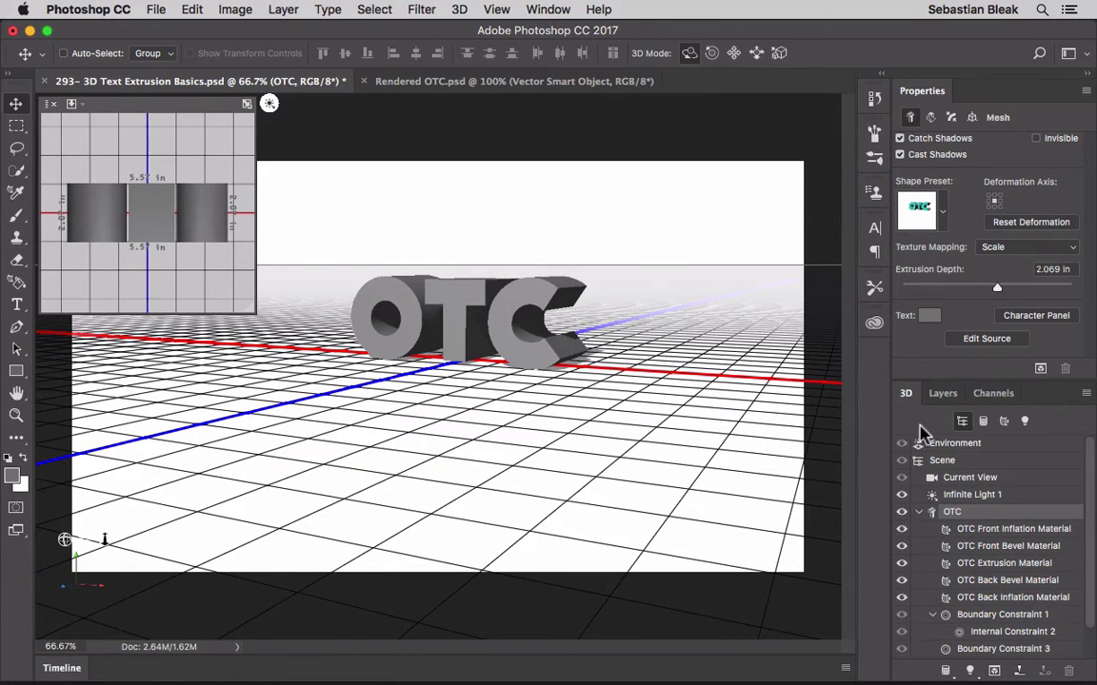
left_click(1000, 514)
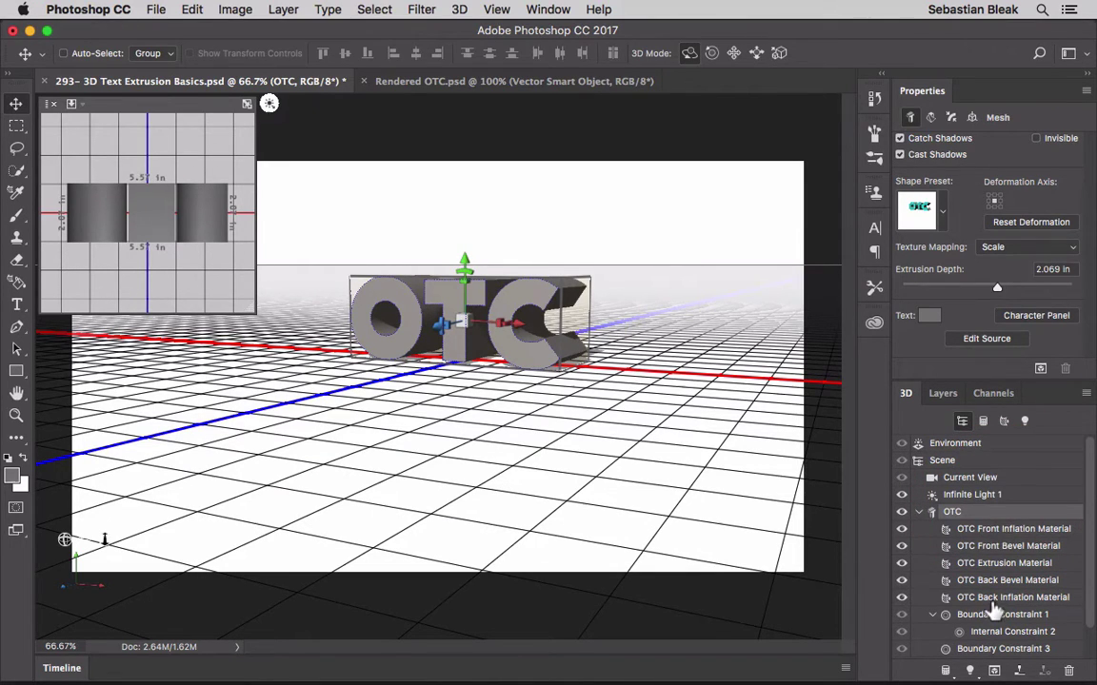
left_click(918, 513)
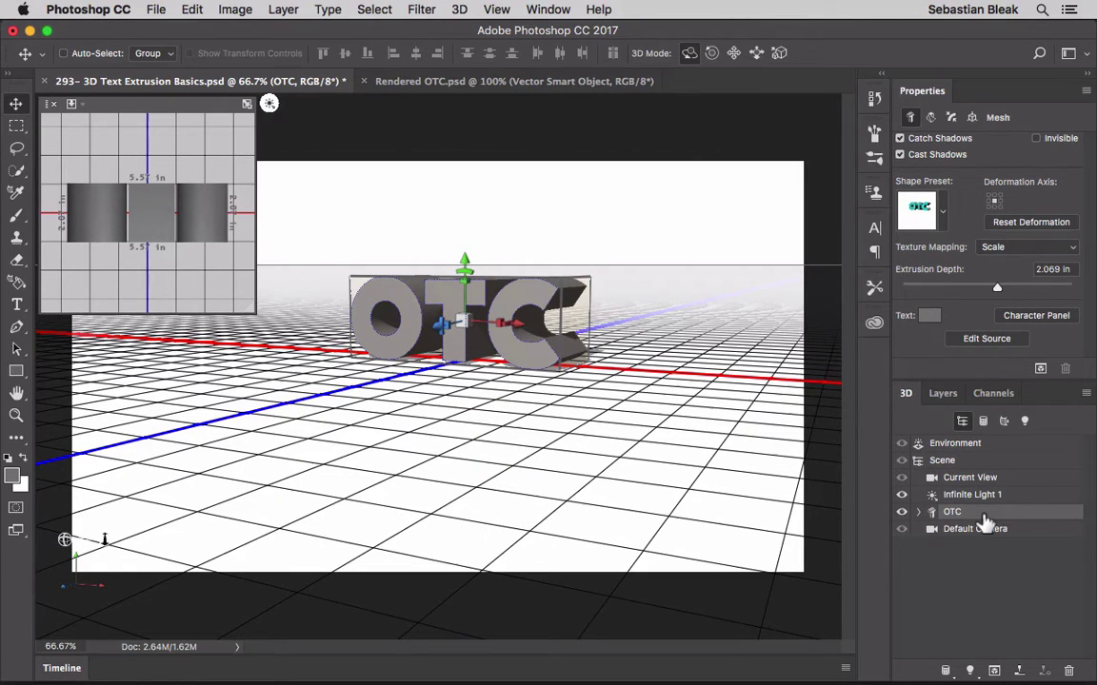
left_click(1006, 480)
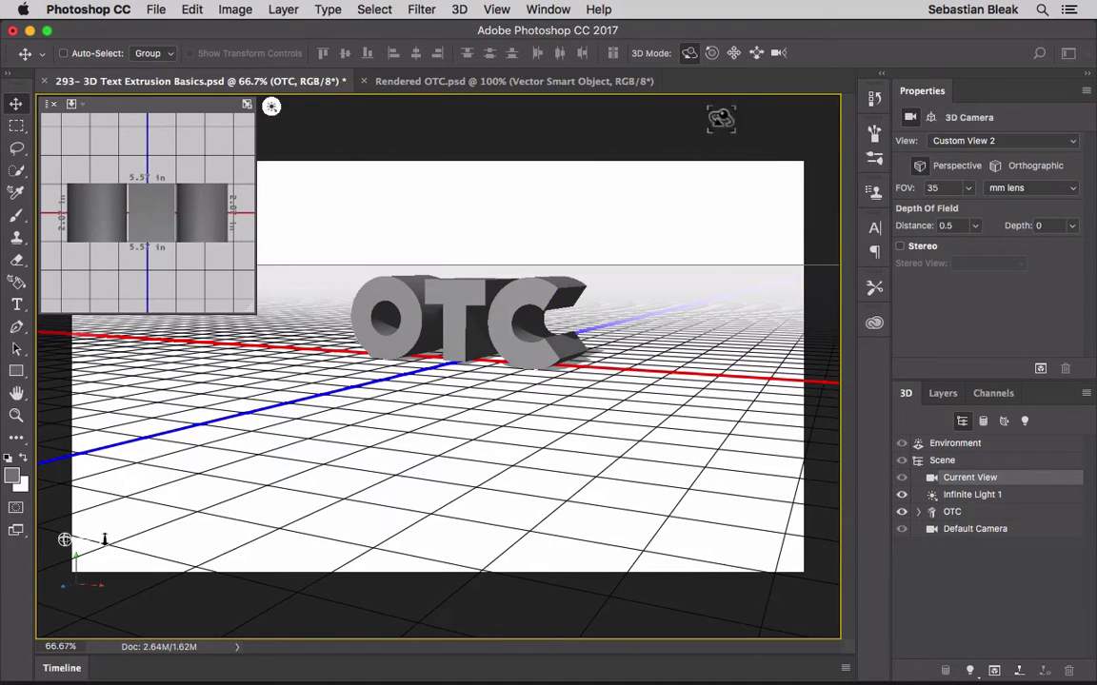
mouse_move(692, 264)
left_mouse_down()
mouse_move(705, 271)
mouse_move(676, 269)
mouse_move(684, 264)
left_mouse_up()
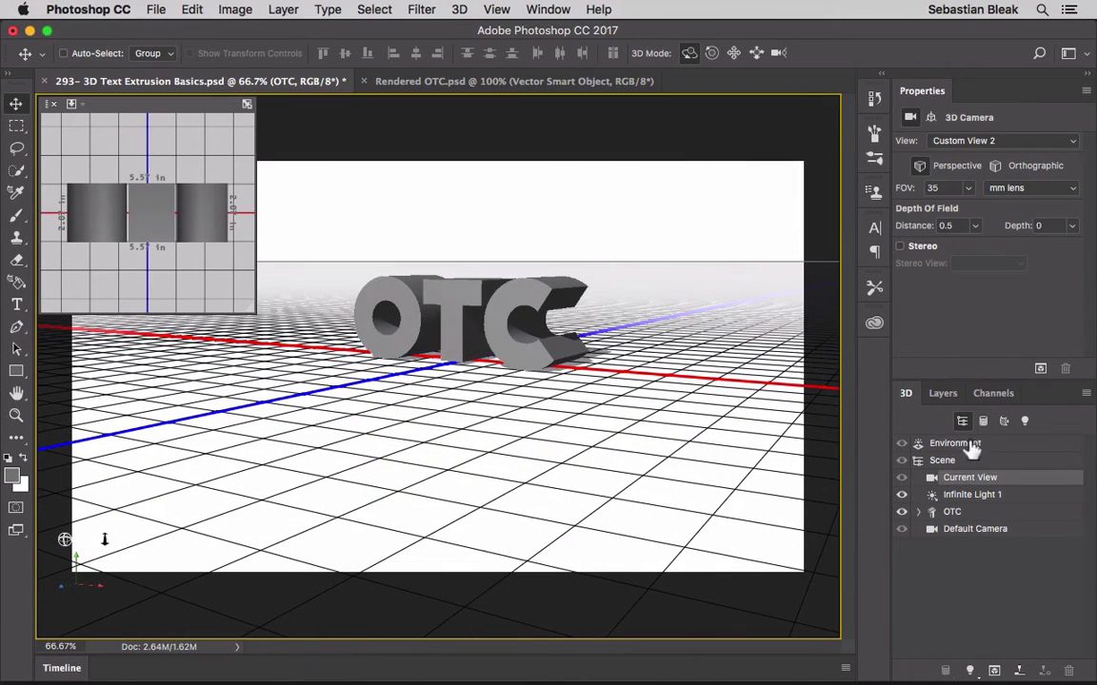
left_click(1006, 513)
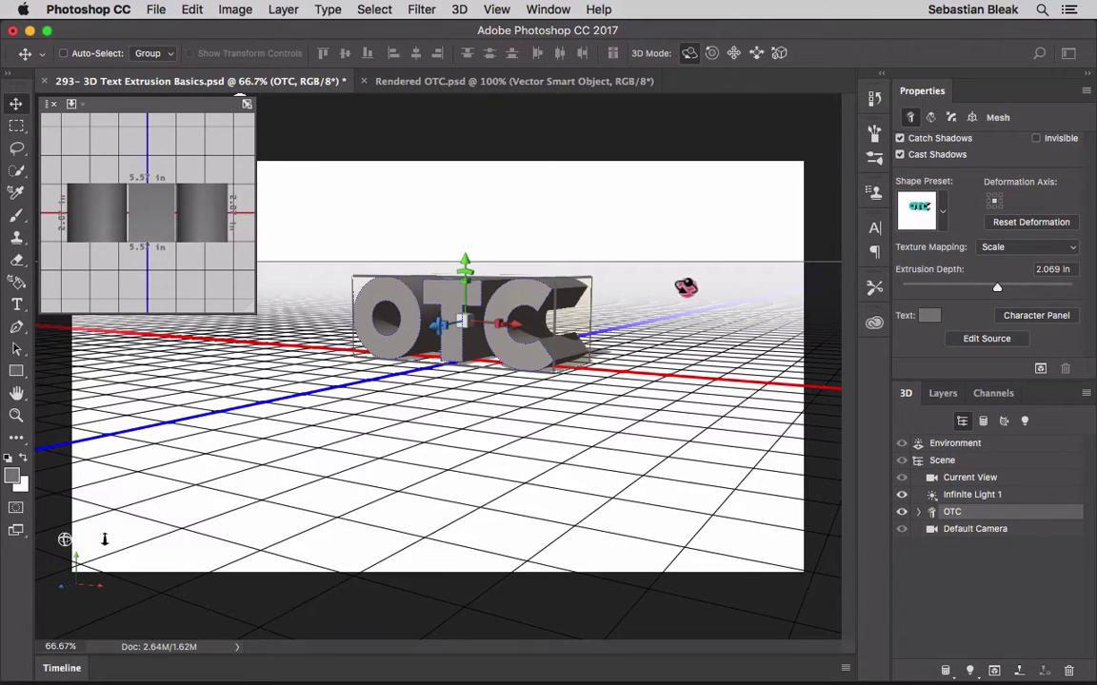
left_click_drag(621, 286, 721, 297)
key("super+z")
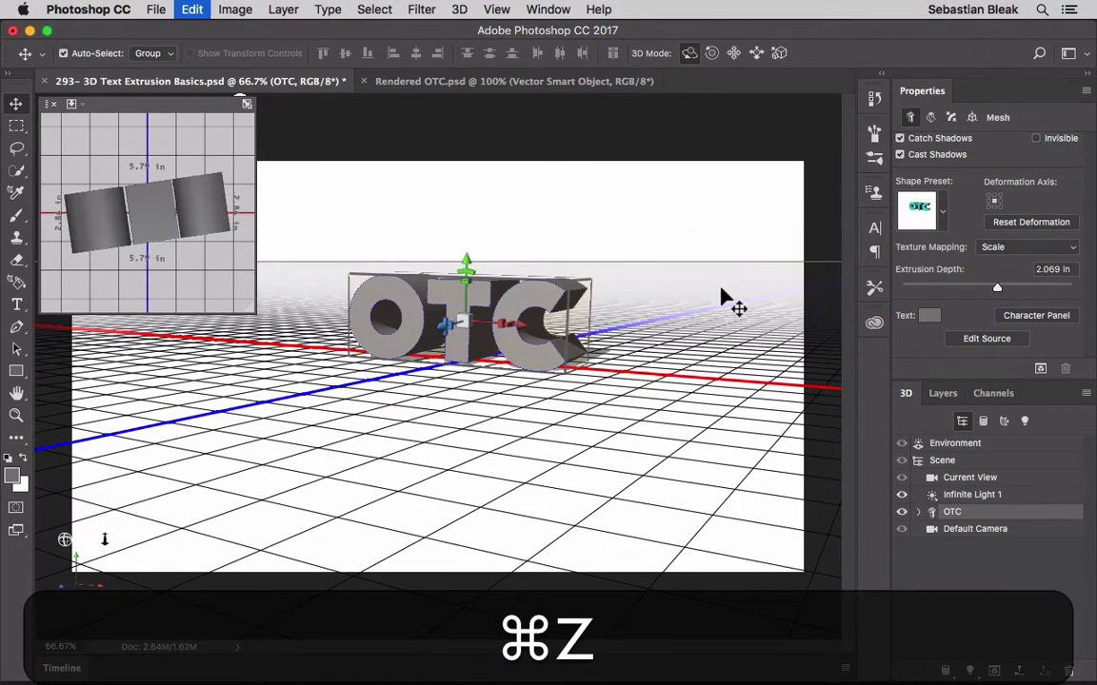
- From the default camera, orbit down onto the text and turn the OTC mesh toward the viewer
left_click(1018, 531)
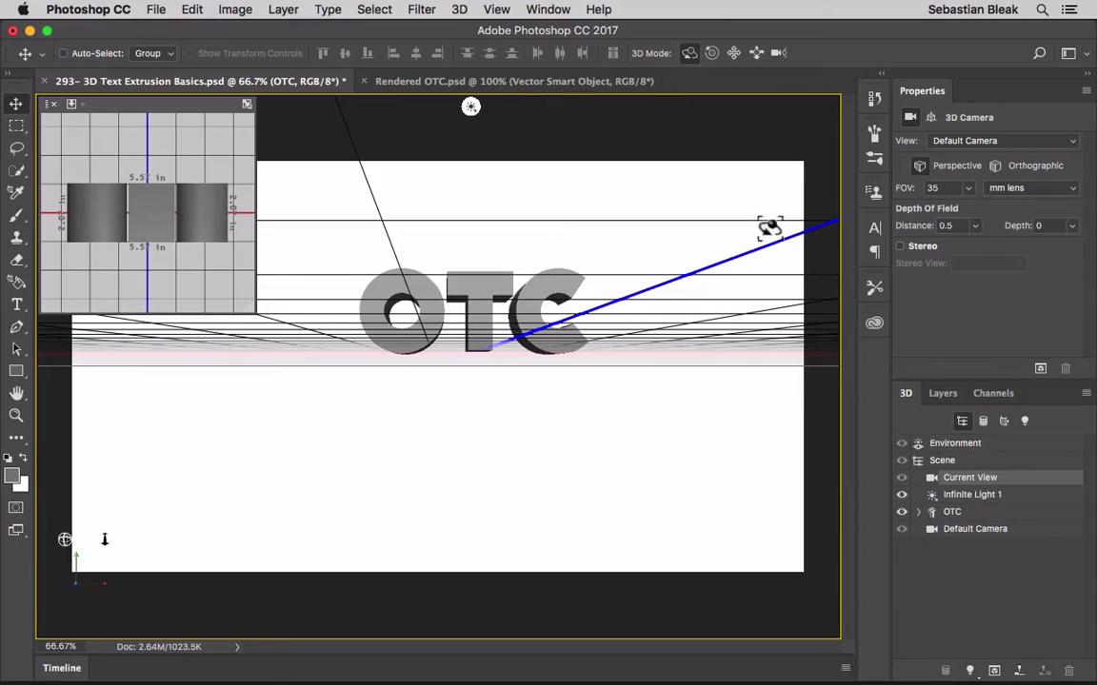
left_click_drag(470, 106, 410, 129)
left_click_drag(647, 388, 648, 392)
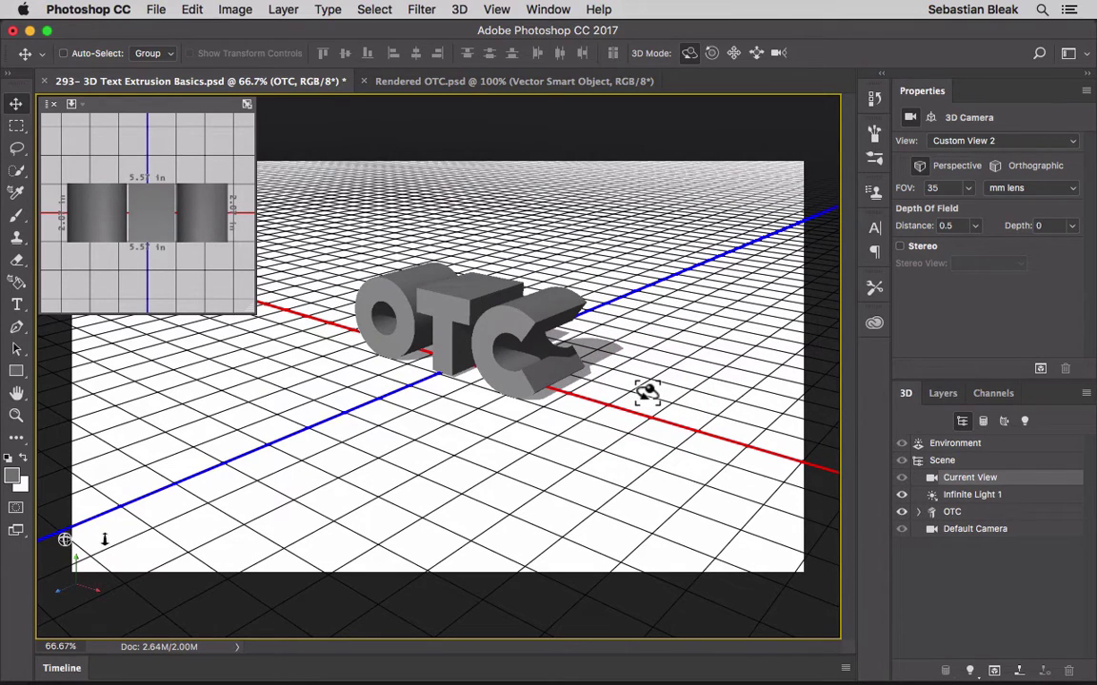
left_click(509, 328)
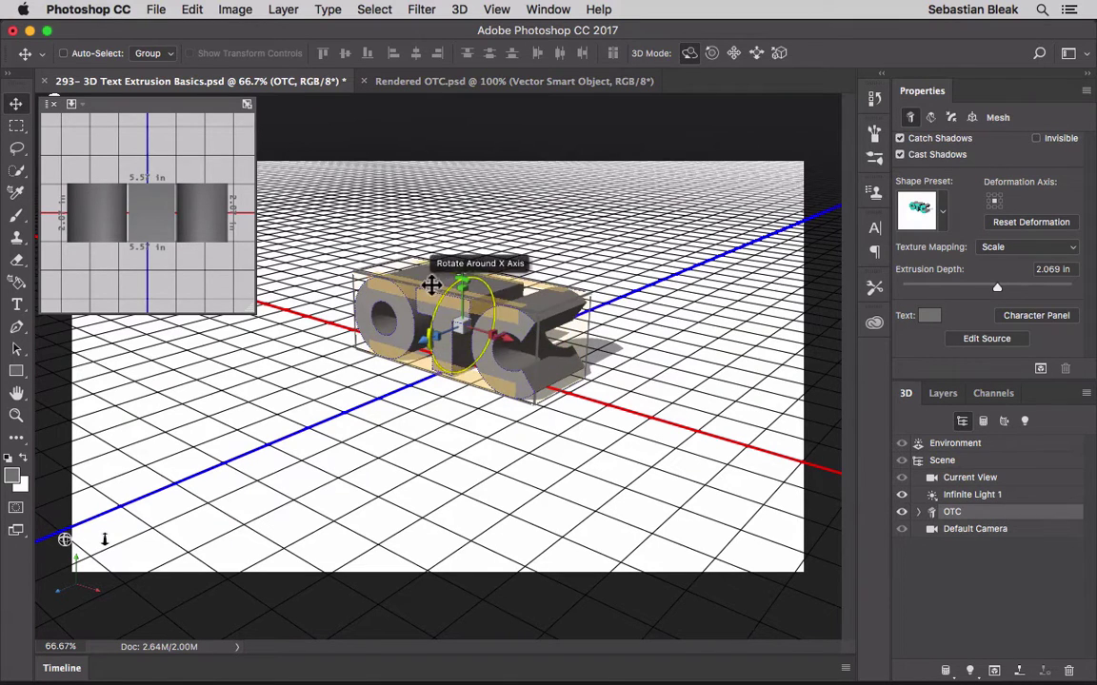
left_click_drag(478, 305, 428, 338)
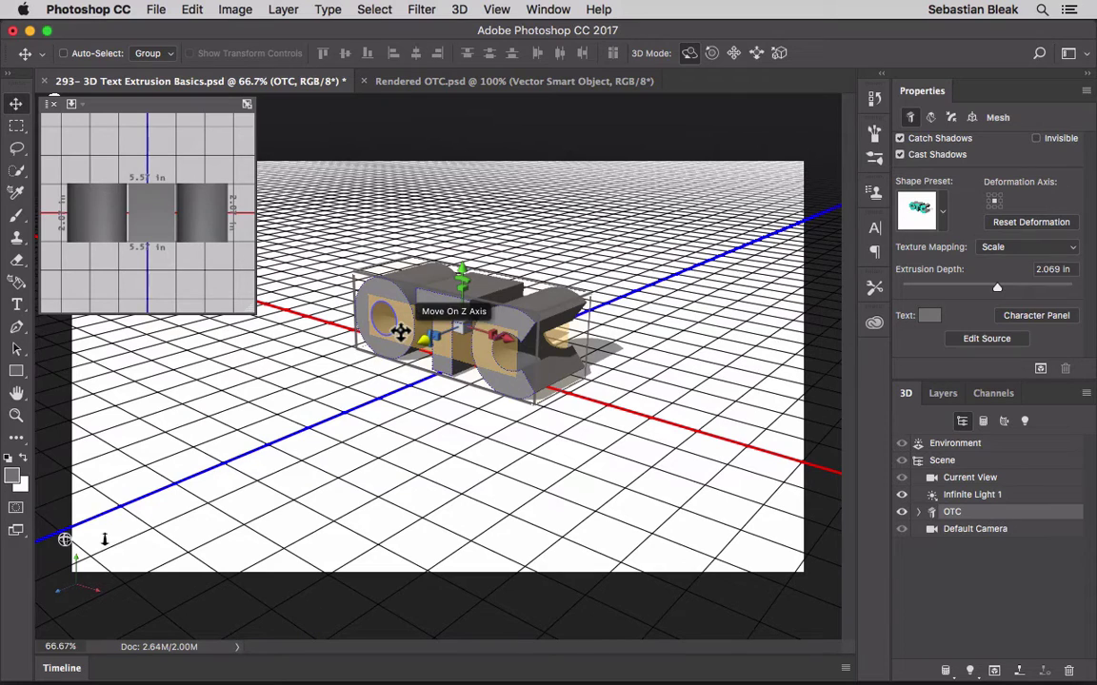
- Push the OTC text back and right, then turn it about -2.5° around its vertical axis
left_click_drag(400, 331, 382, 421)
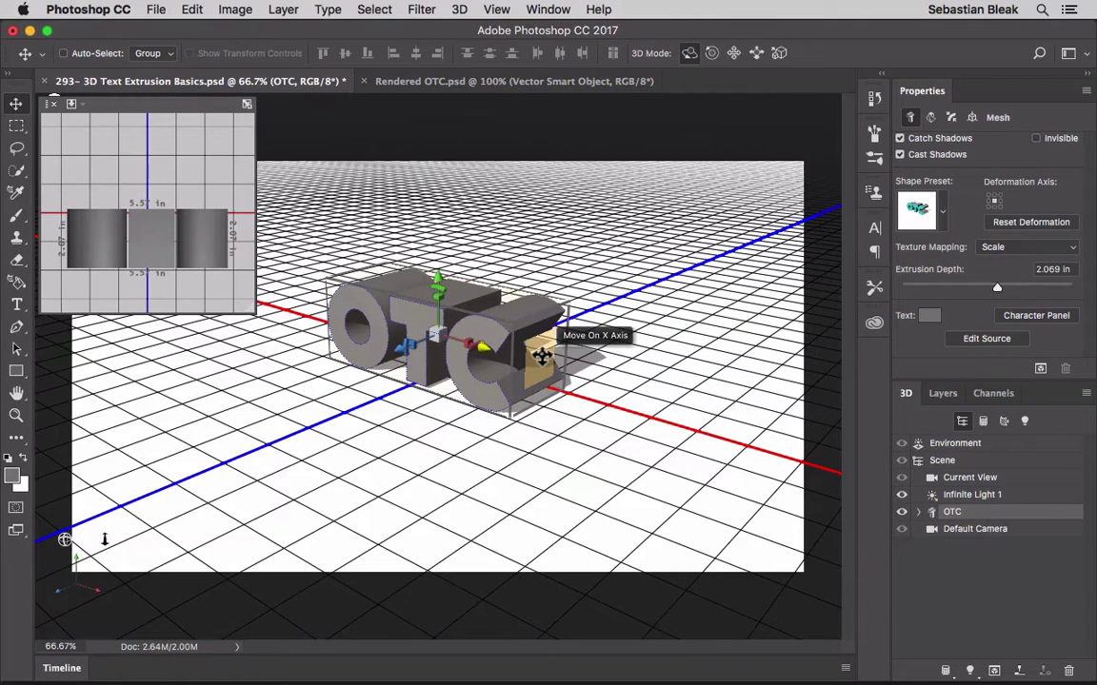
mouse_move(542, 357)
left_mouse_down()
mouse_move(758, 439)
mouse_move(699, 466)
mouse_move(467, 436)
mouse_move(339, 310)
mouse_move(341, 297)
mouse_move(571, 373)
mouse_move(509, 370)
mouse_move(538, 363)
mouse_move(510, 369)
mouse_move(522, 380)
mouse_move(530, 371)
left_mouse_up()
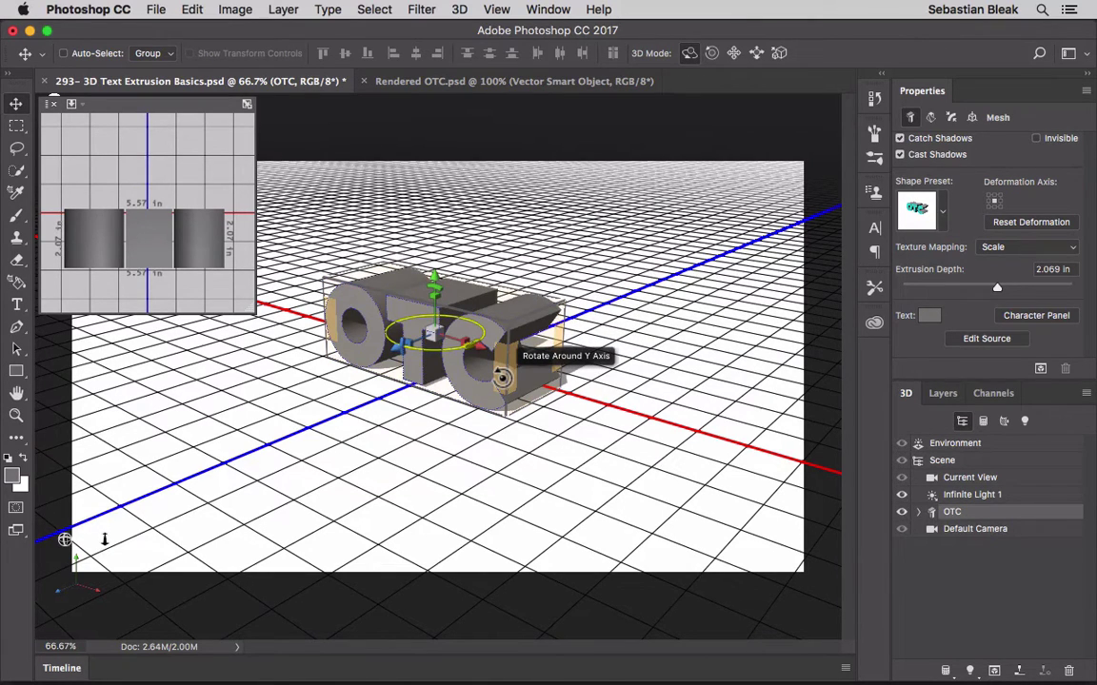
mouse_move(502, 378)
left_mouse_down()
mouse_move(514, 419)
mouse_move(543, 330)
mouse_move(522, 360)
mouse_move(354, 369)
mouse_move(446, 374)
mouse_move(594, 316)
mouse_move(306, 398)
mouse_move(457, 360)
mouse_move(404, 379)
mouse_move(512, 381)
left_mouse_up()
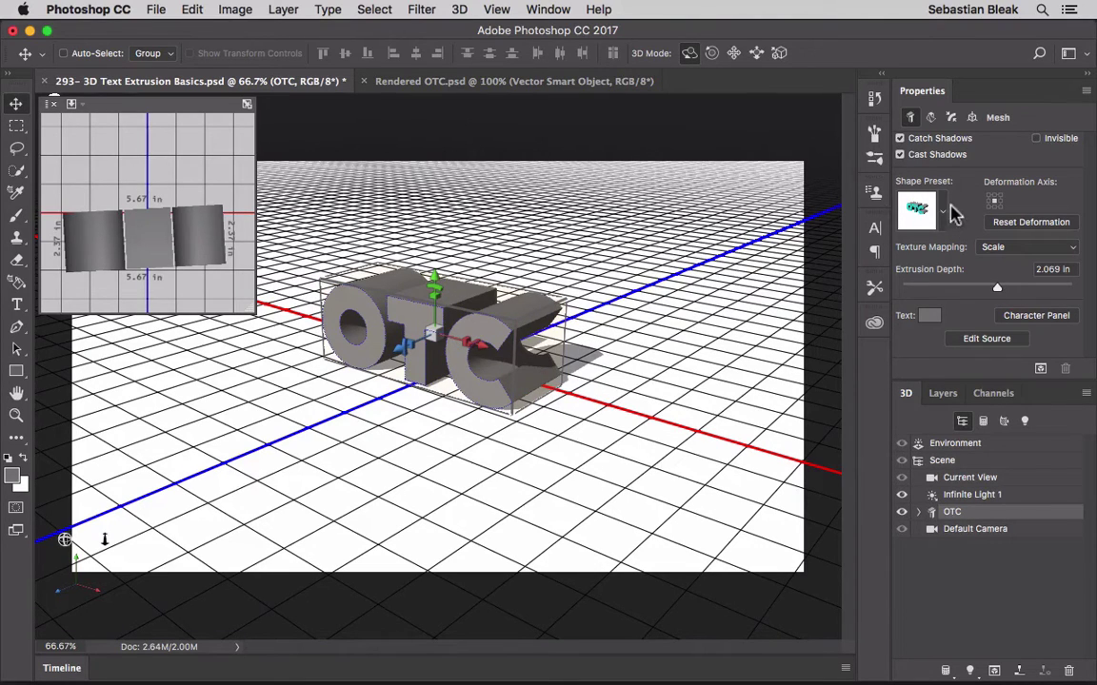
- Set the OTC mesh's extrusion depth to 6 in on the Mesh tab
left_click(911, 121)
mouse_move(997, 293)
left_mouse_down()
mouse_move(1045, 285)
mouse_move(952, 283)
mouse_move(1041, 274)
mouse_move(998, 286)
mouse_move(1013, 285)
left_mouse_up()
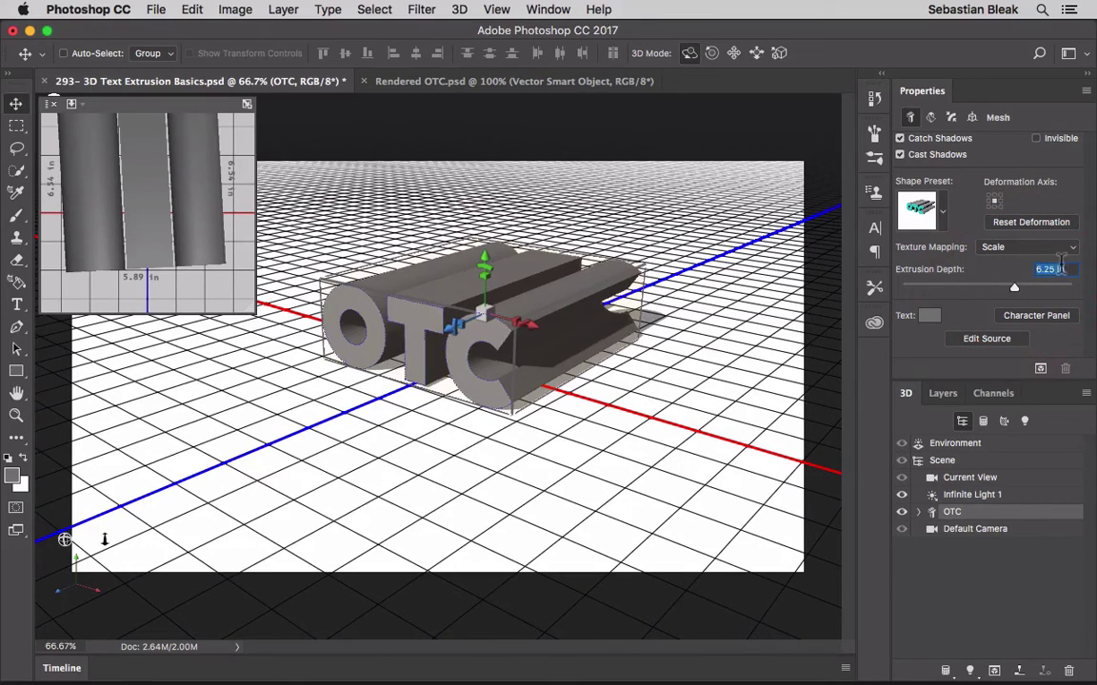
left_click(1055, 269)
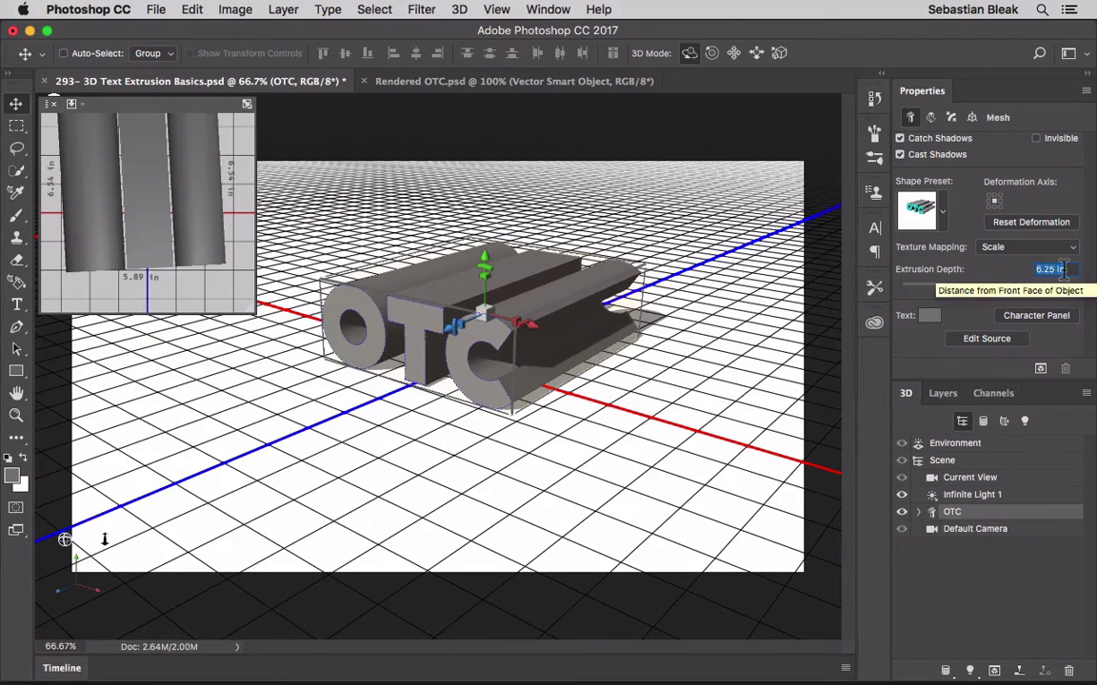
type("6")
key("Return")
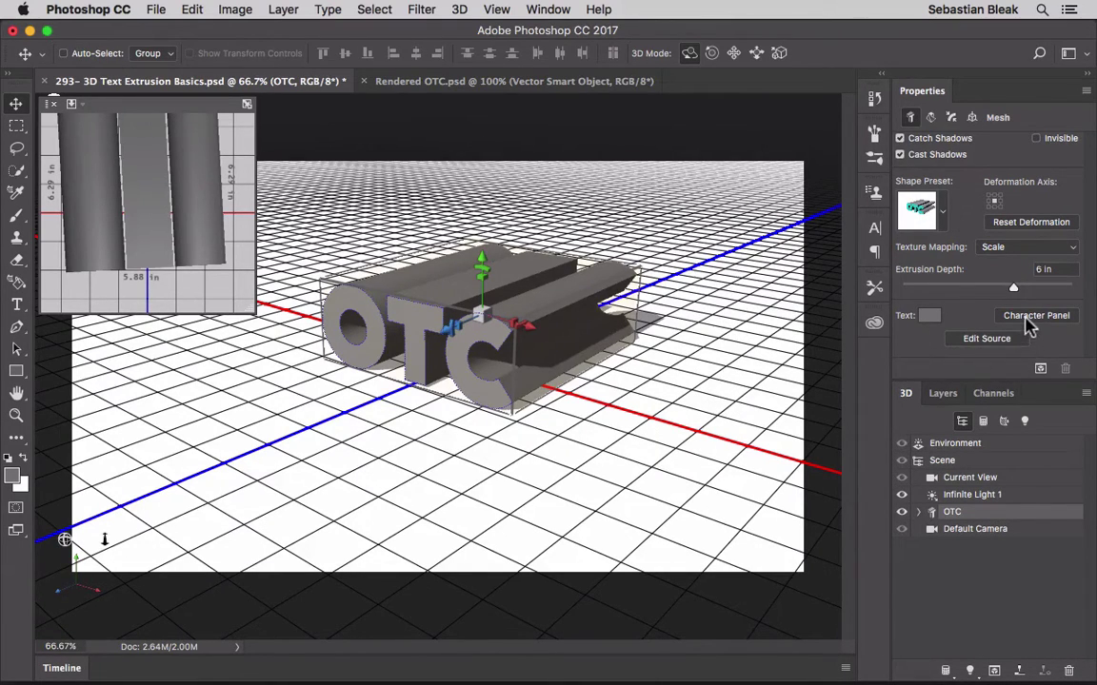
- Change the 3D text colour to bright yellow, hue 55, R245 G227 B22
left_click(930, 318)
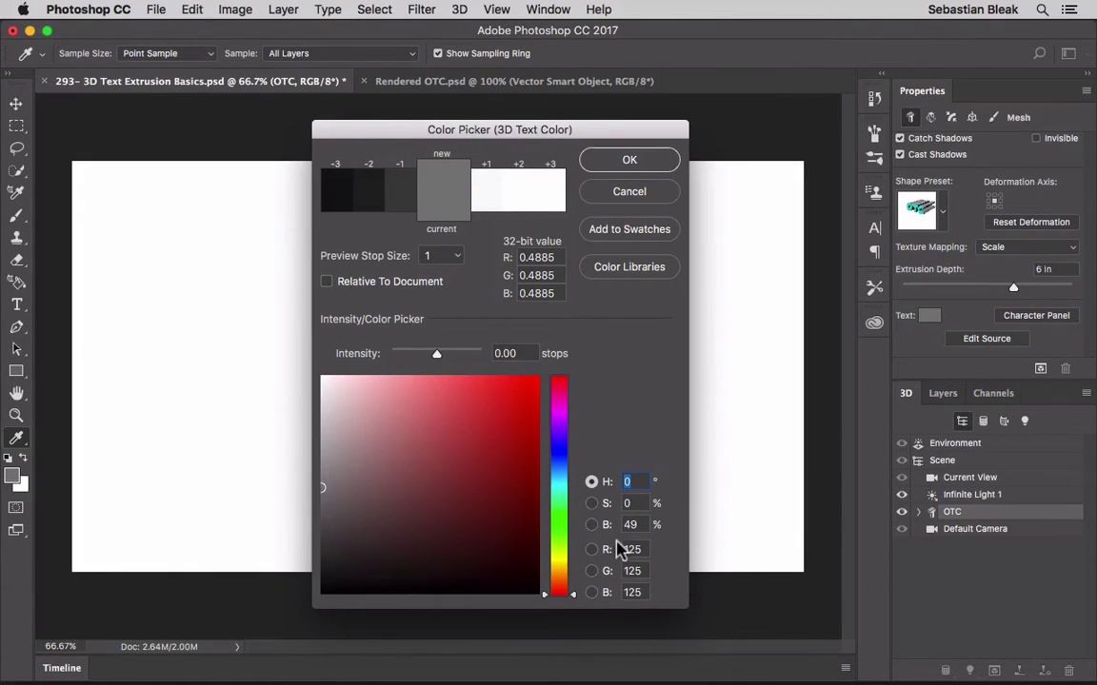
left_click(560, 560)
left_click(560, 562)
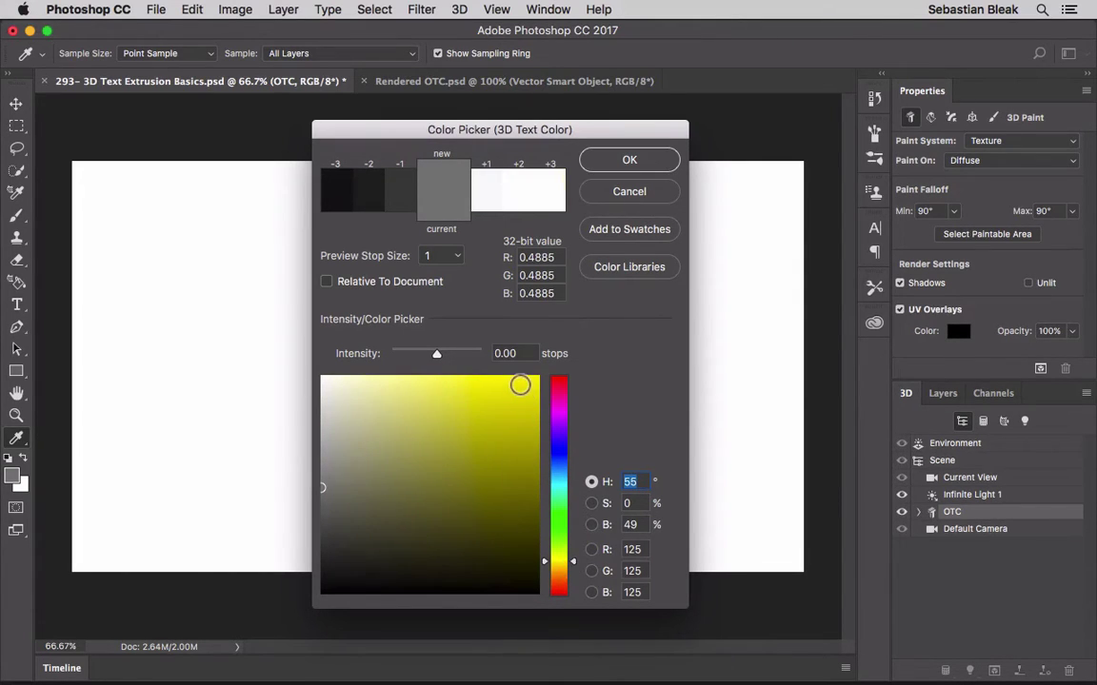
left_click(520, 388)
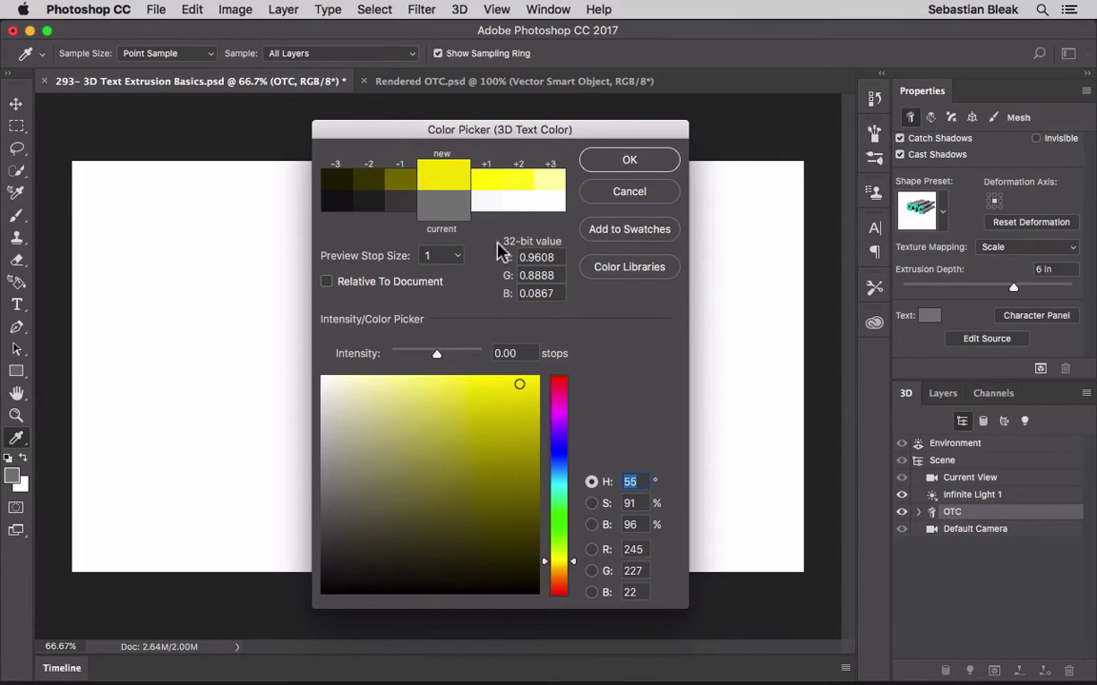
left_click(607, 162)
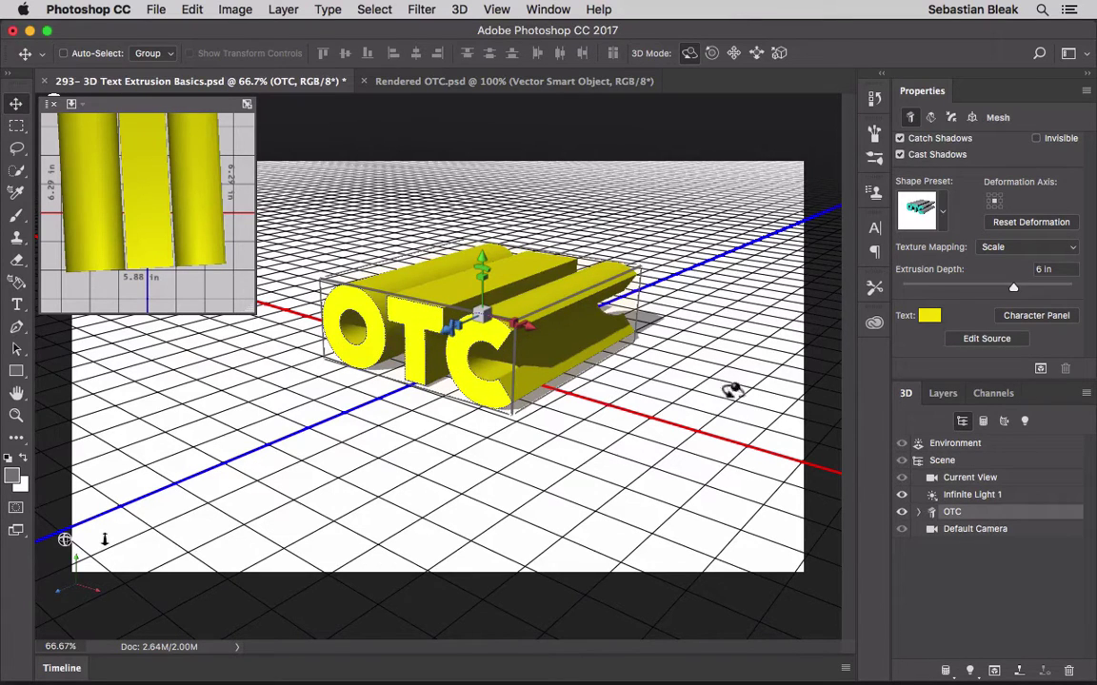
- Change the source text to 'SB', then close and save OTC4.psb to update the mesh
left_click(964, 340)
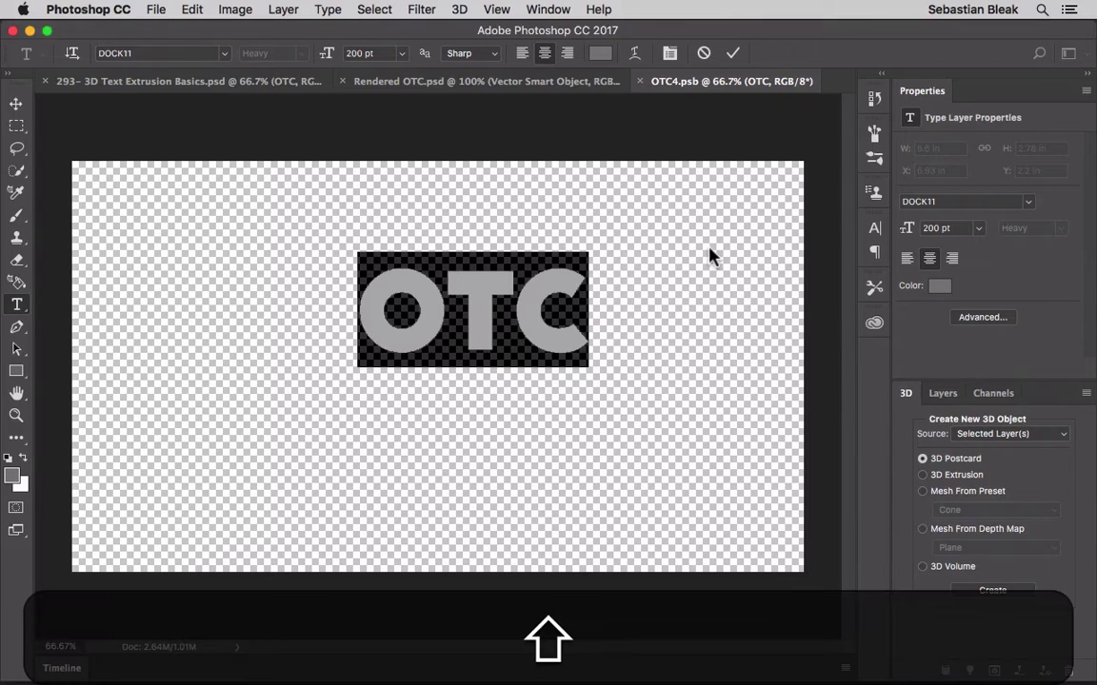
type("SB")
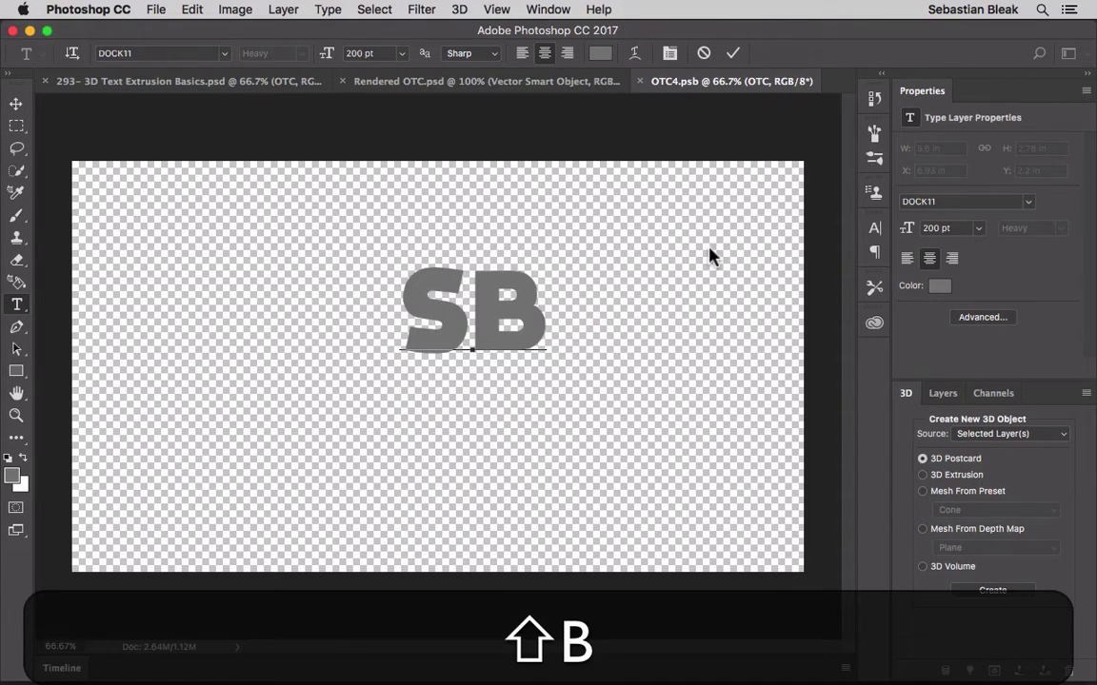
key("shift+super+Return")
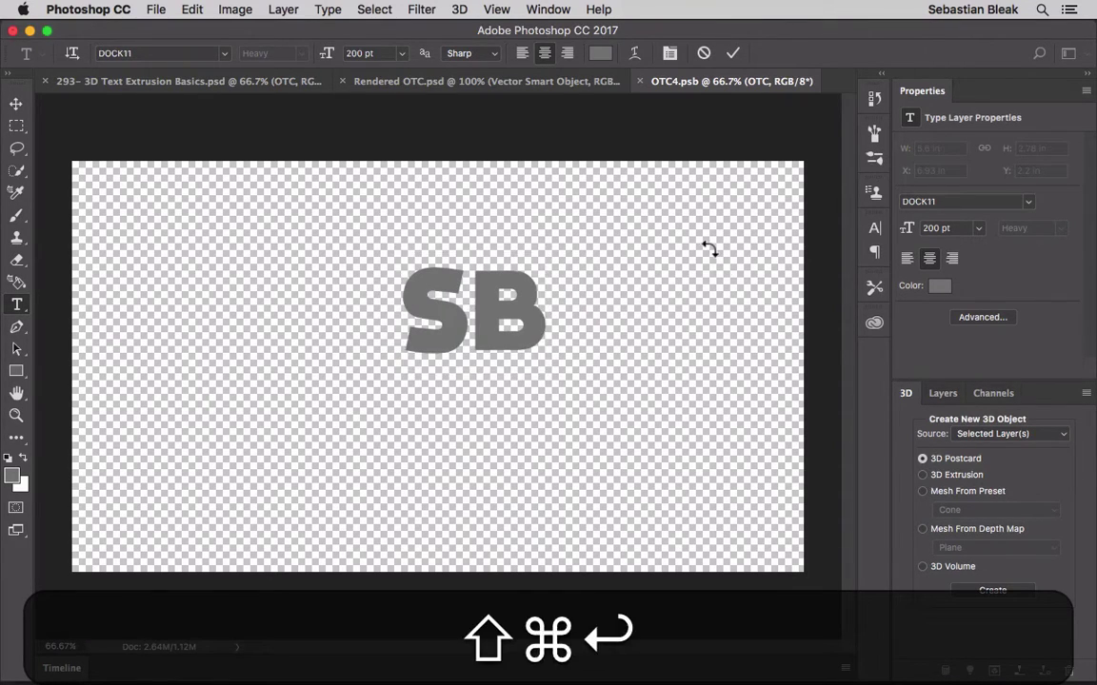
left_click(643, 82)
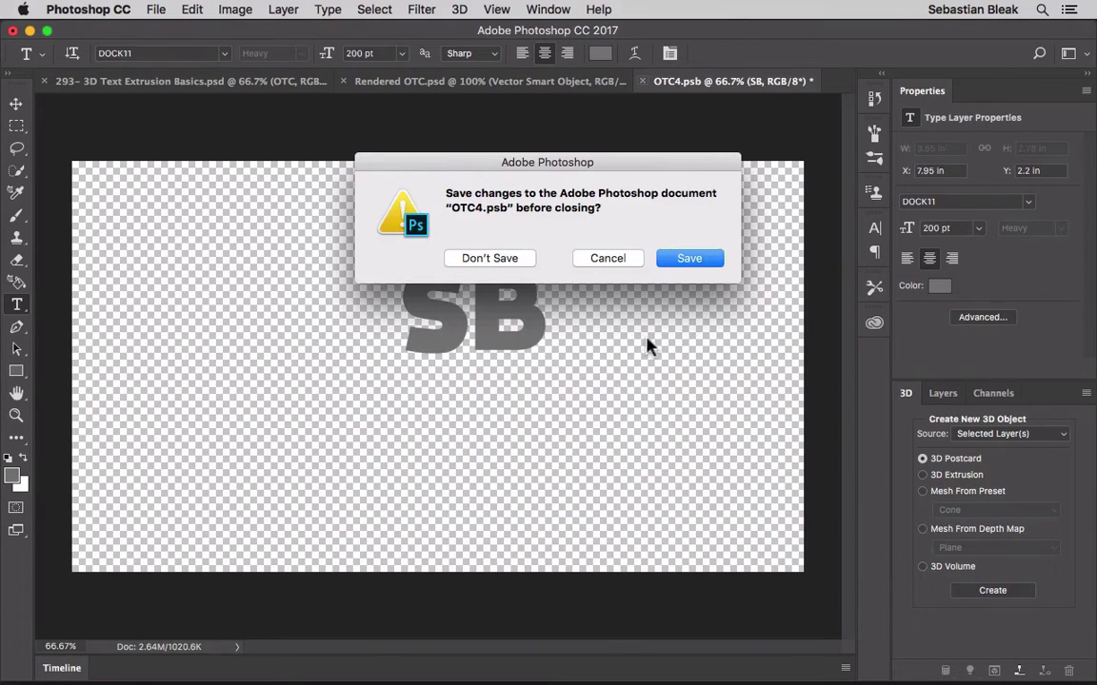
left_click(714, 255)
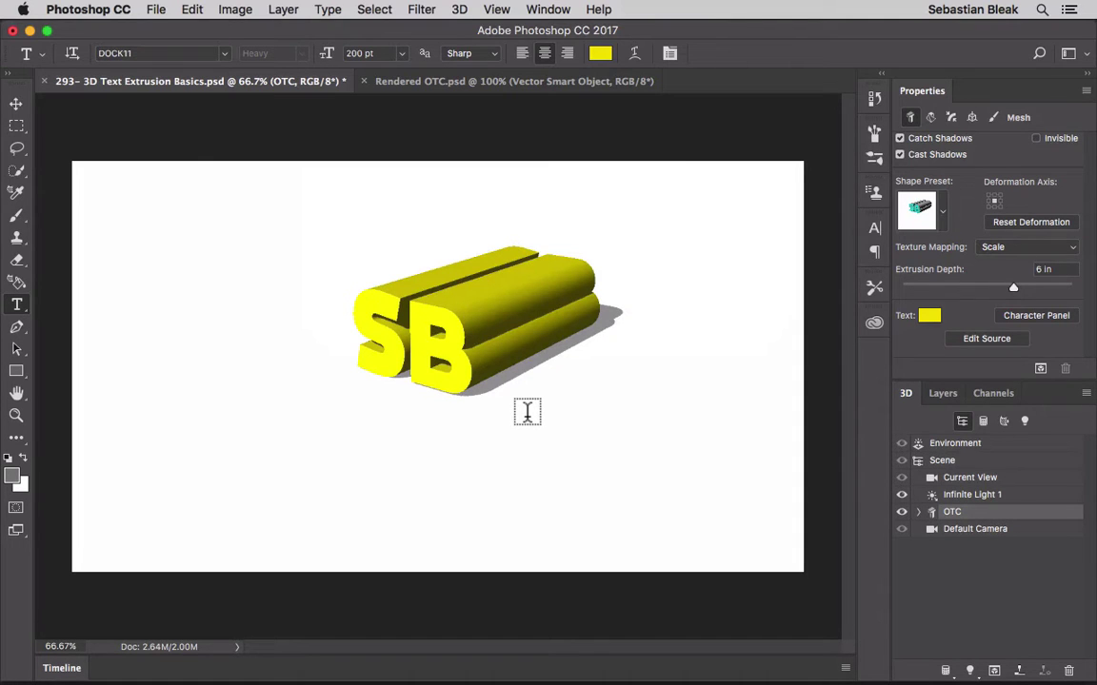
- Change the source text back to 'OTC', save it, and return to the Move tool
left_click(989, 338)
type("OTC")
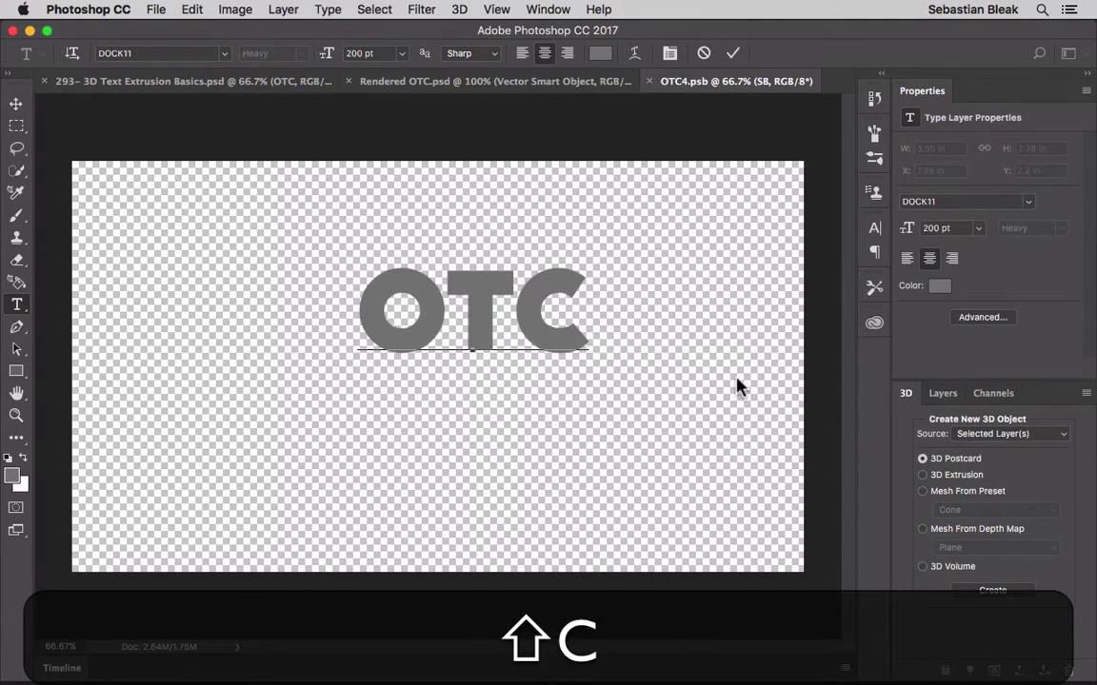
key("shift+super+Return")
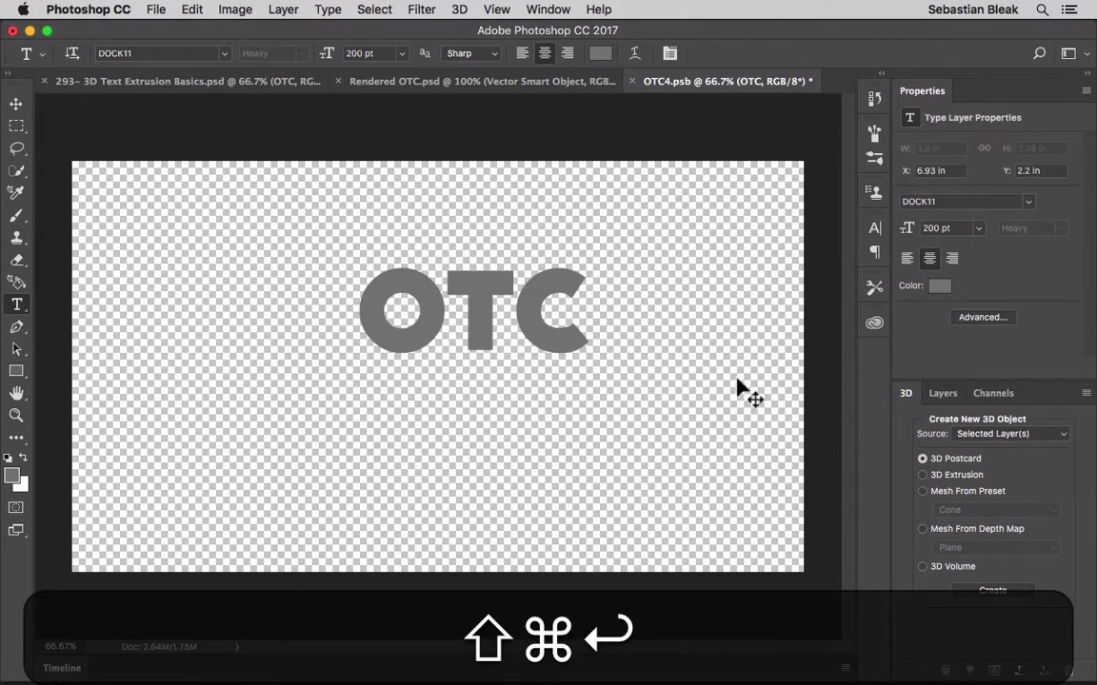
key("super+w")
left_click(695, 255)
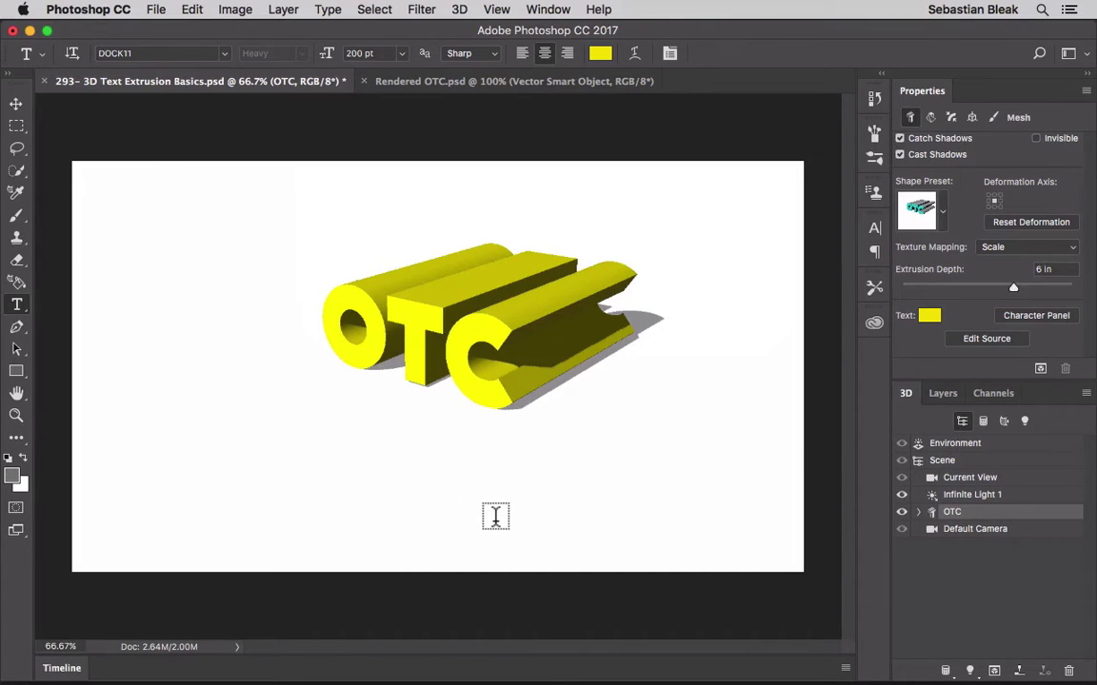
left_click(17, 106)
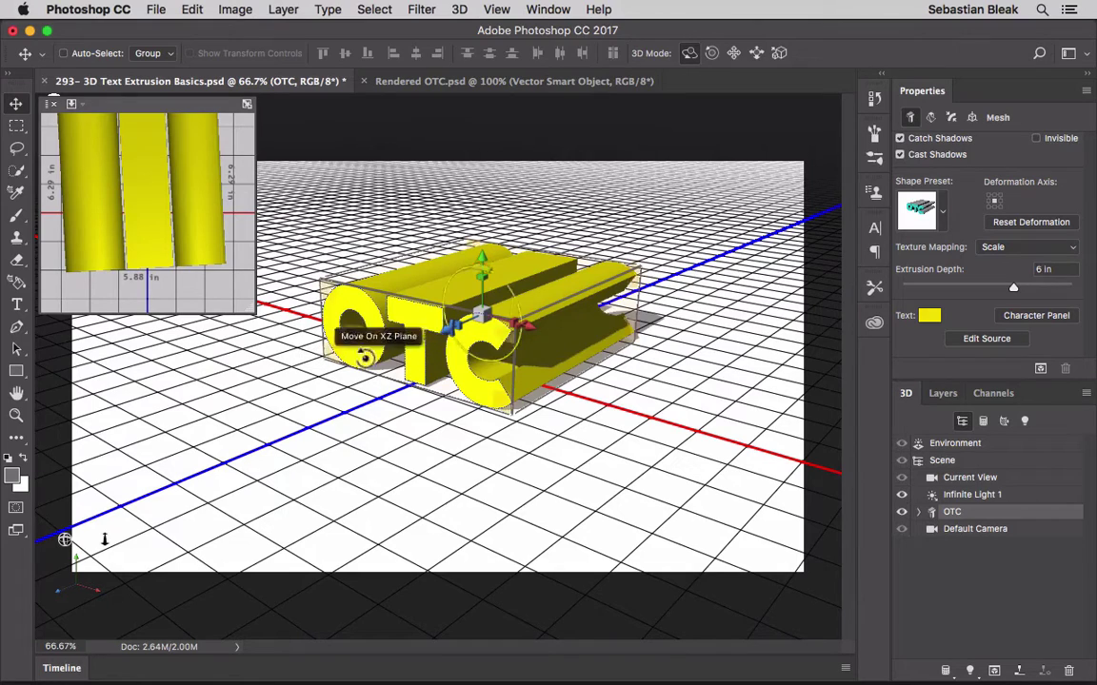
- In the Deform settings, lengthen the OTC text's extrusion to a depth of 6.171 in
left_click(931, 121)
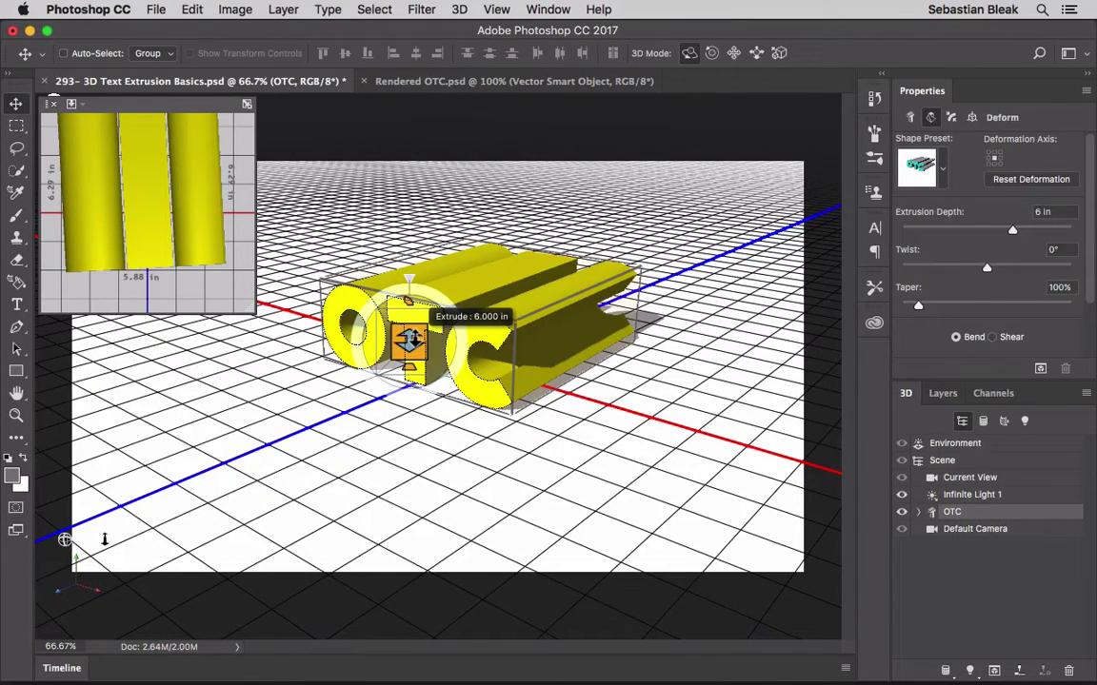
left_click_drag(409, 301, 410, 353)
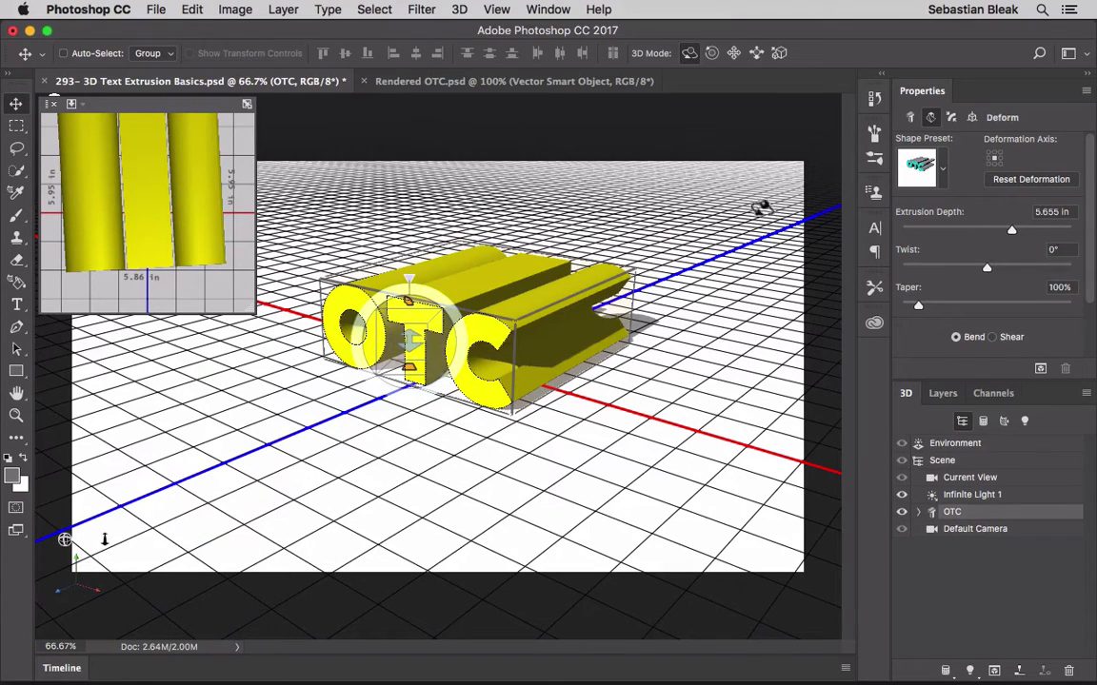
left_click(1013, 230)
left_click(1052, 217)
double_click(1052, 217)
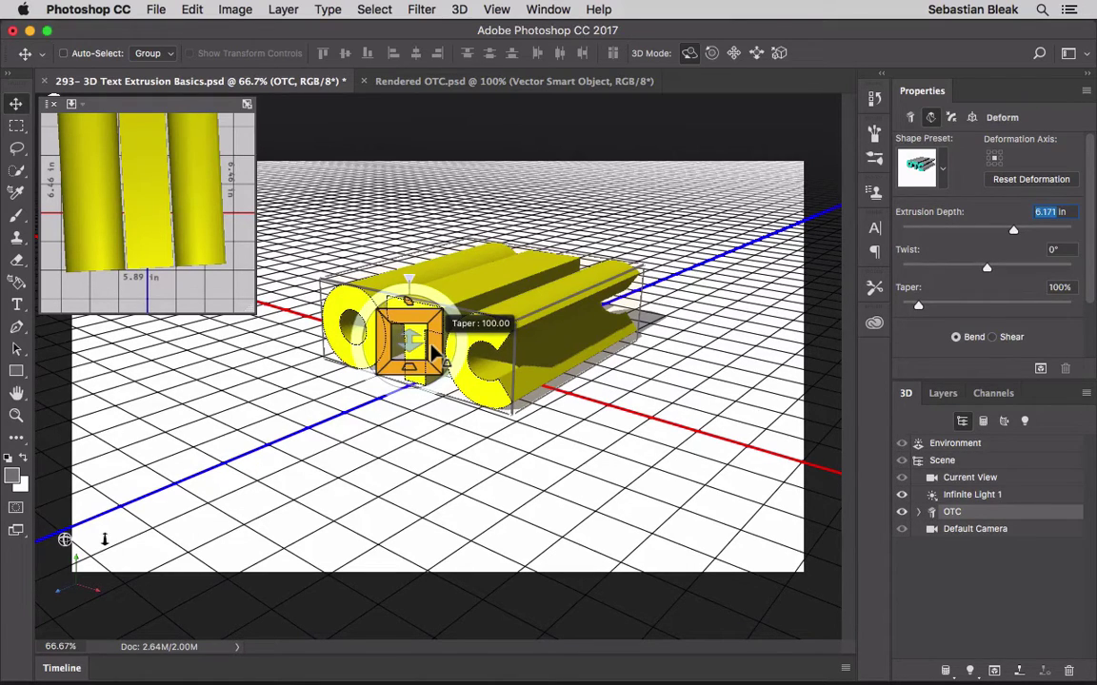
- Taper the OTC extrusion to 171% so it flares wider toward the back
left_click(434, 352)
left_click_drag(433, 352, 469, 369)
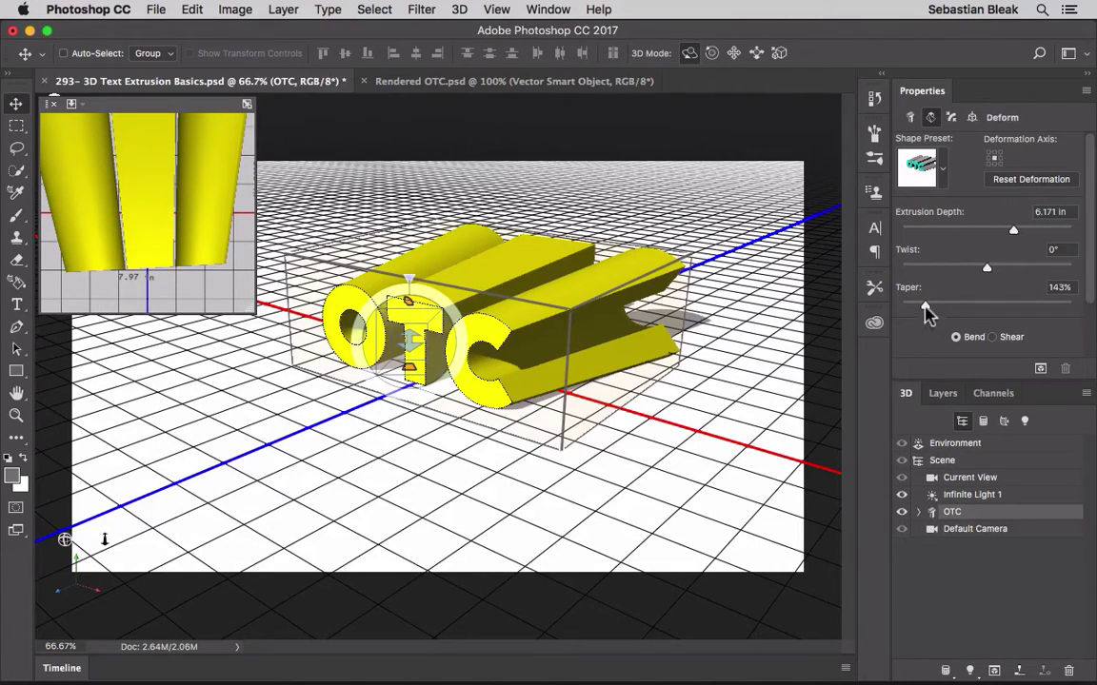
mouse_move(925, 309)
left_mouse_down()
mouse_move(950, 302)
mouse_move(930, 305)
left_mouse_up()
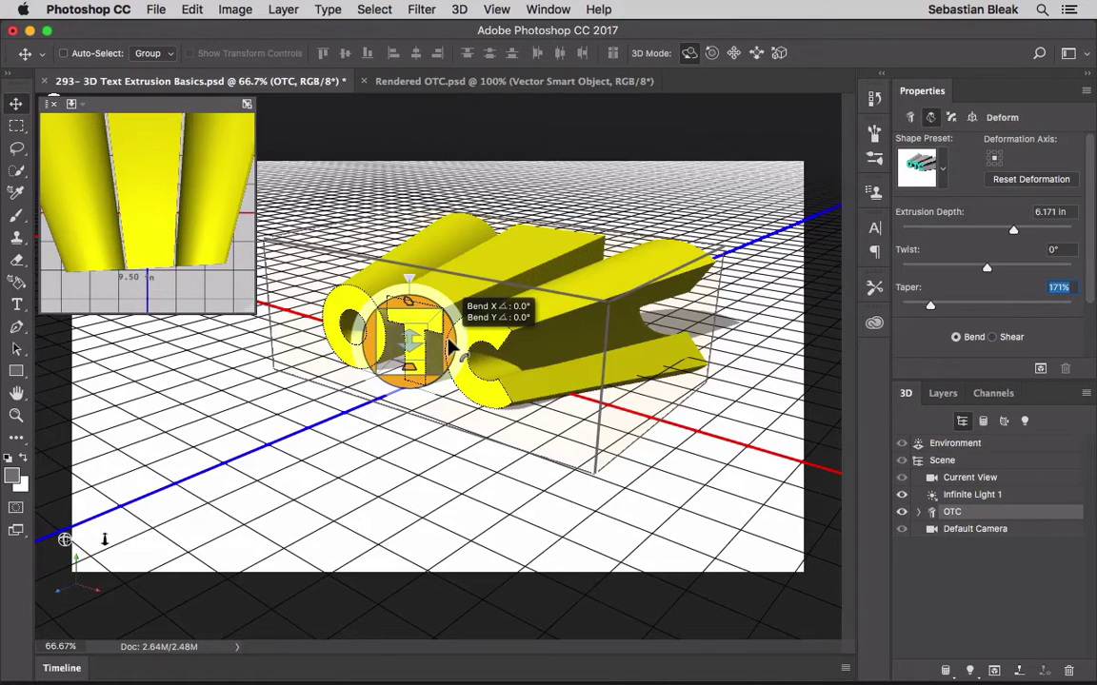
- Ease the taper to 147% and bend the extrusion 52° horizontally and 27° vertically
left_click_drag(440, 347, 578, 279)
left_click_drag(585, 279, 478, 282)
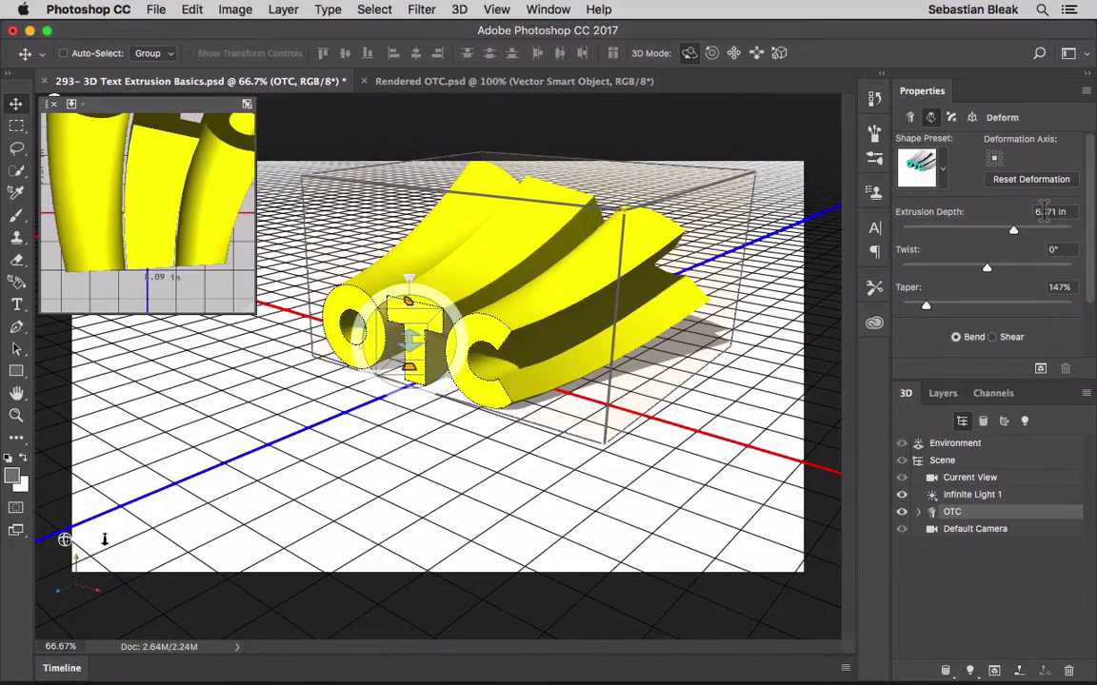
left_click_drag(1088, 190, 1079, 307)
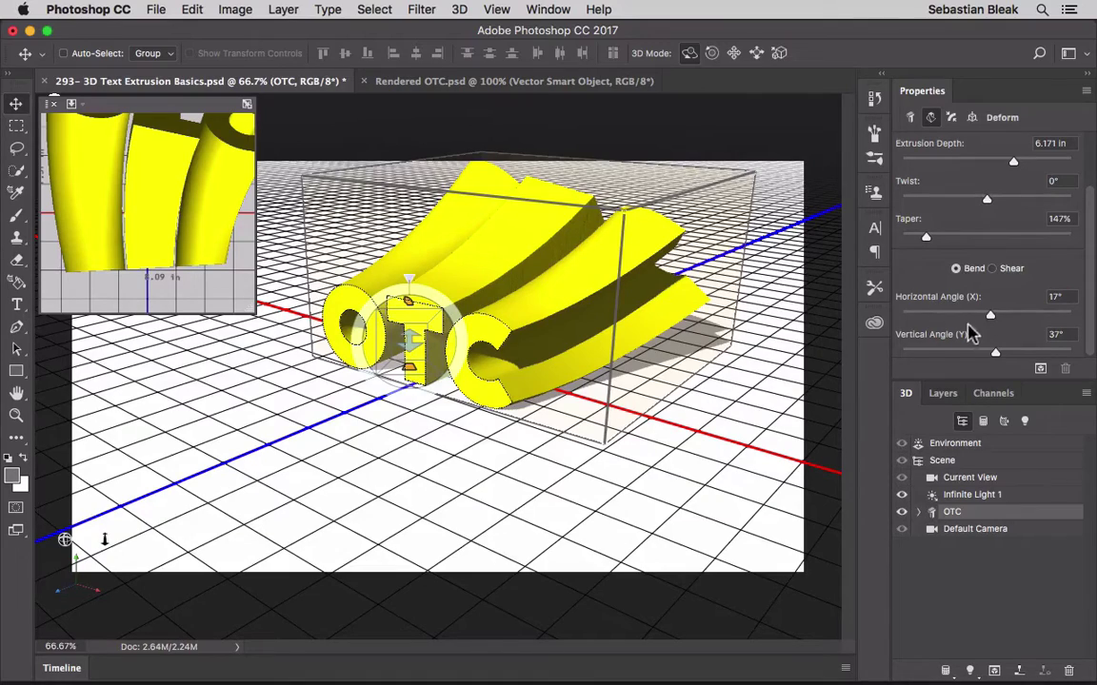
left_click_drag(995, 319, 991, 349)
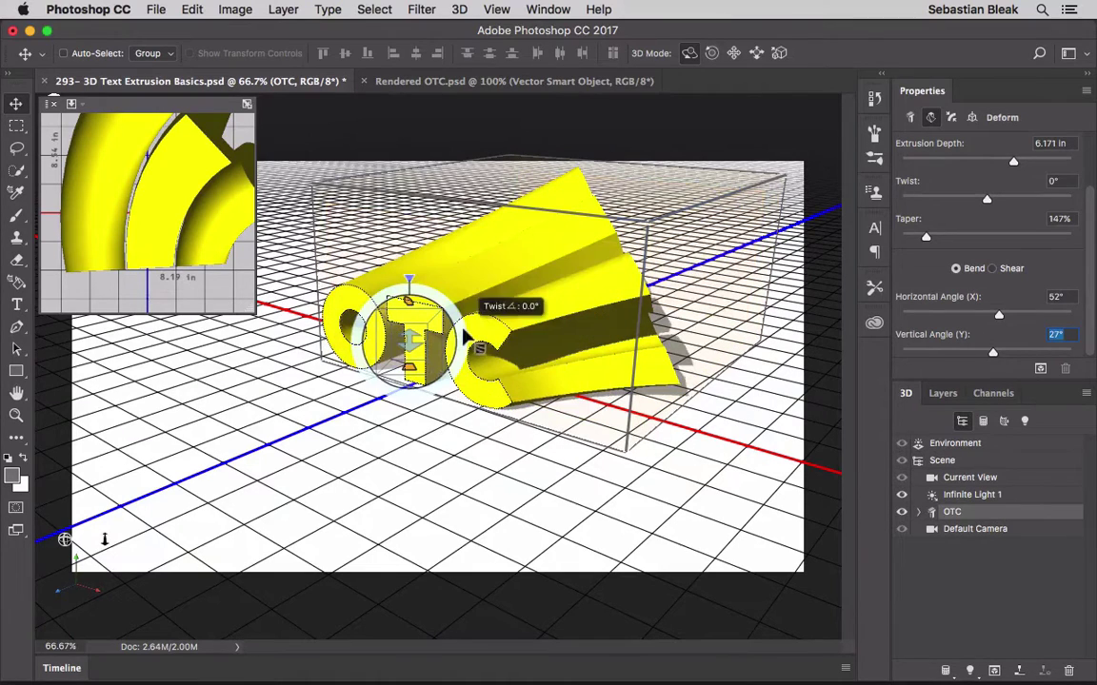
- Reduce the bend to about 31° horizontal and 30° vertical, and add a 5° twist
left_click_drag(443, 344, 417, 338)
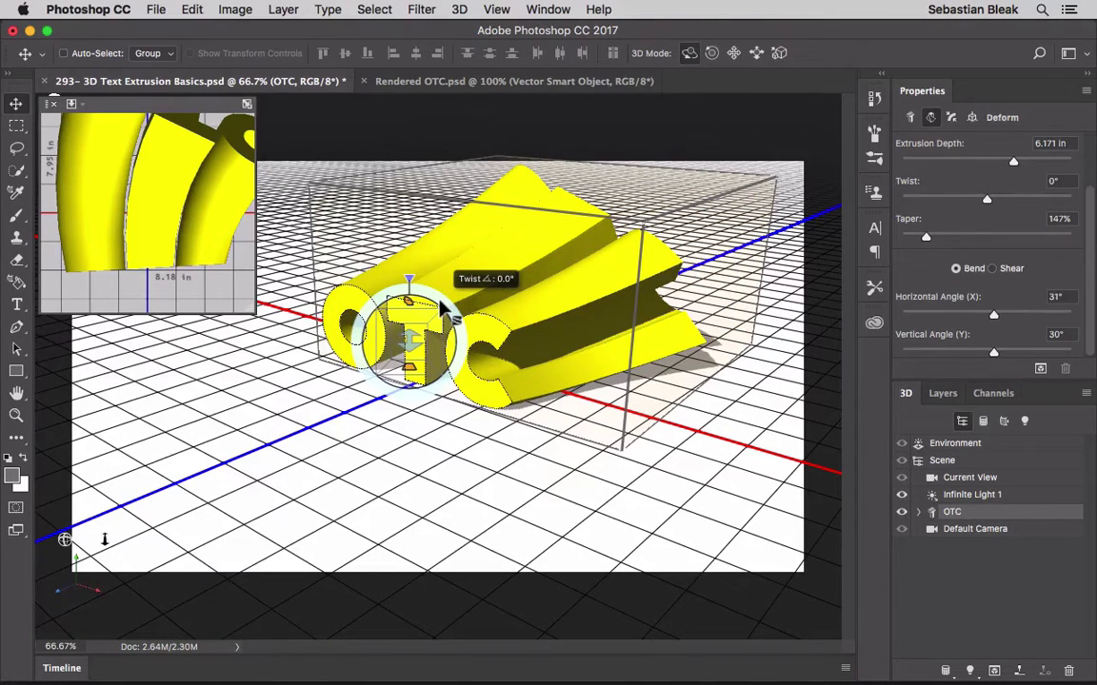
mouse_move(443, 308)
left_mouse_down()
mouse_move(467, 366)
mouse_move(416, 421)
mouse_move(357, 430)
mouse_move(404, 424)
mouse_move(436, 340)
mouse_move(382, 310)
mouse_move(378, 357)
mouse_move(400, 381)
mouse_move(342, 370)
mouse_move(326, 322)
mouse_move(360, 281)
mouse_move(424, 306)
mouse_move(424, 333)
mouse_move(457, 324)
mouse_move(416, 329)
mouse_move(415, 303)
mouse_move(429, 320)
mouse_move(439, 314)
left_mouse_up()
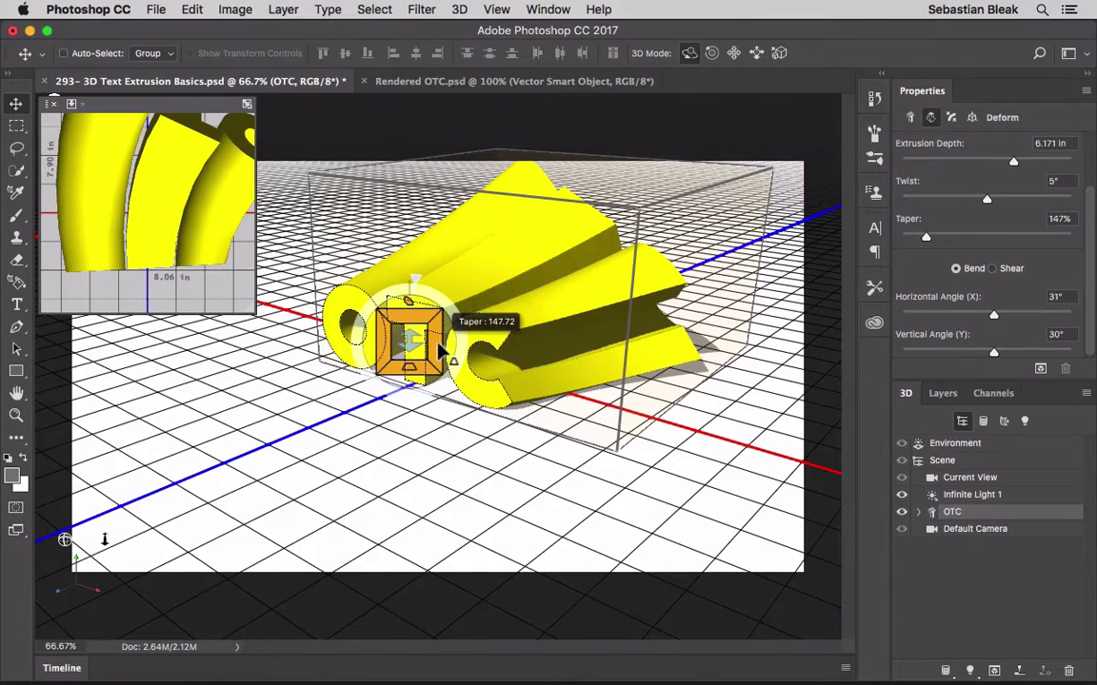
- Ease the extrusion taper to about 118% and show the Mesh settings
left_click_drag(439, 350, 414, 353)
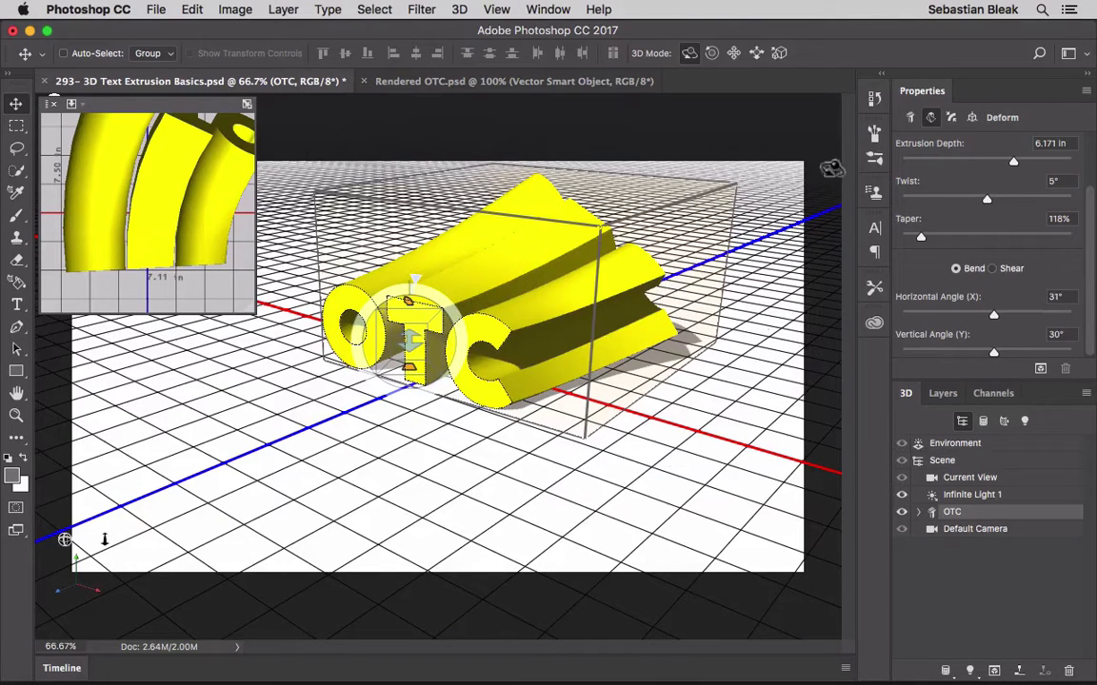
left_click(909, 117)
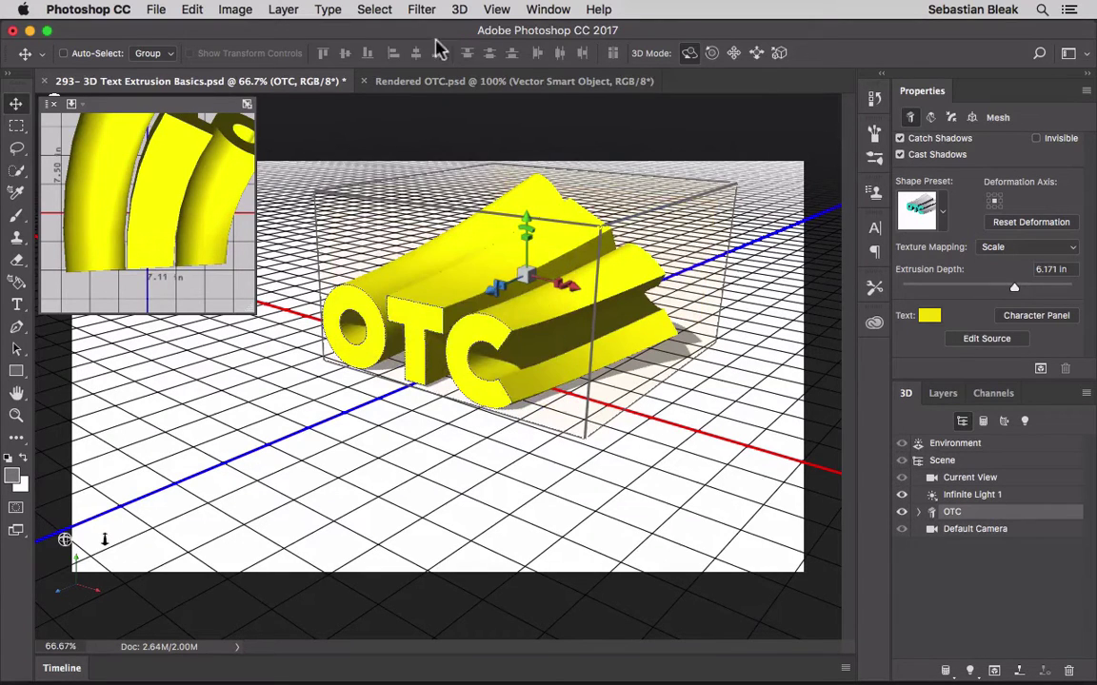
- Apply 3D > Split Extrusion and confirm the warning, separating O, T and C into meshes
left_click(459, 10)
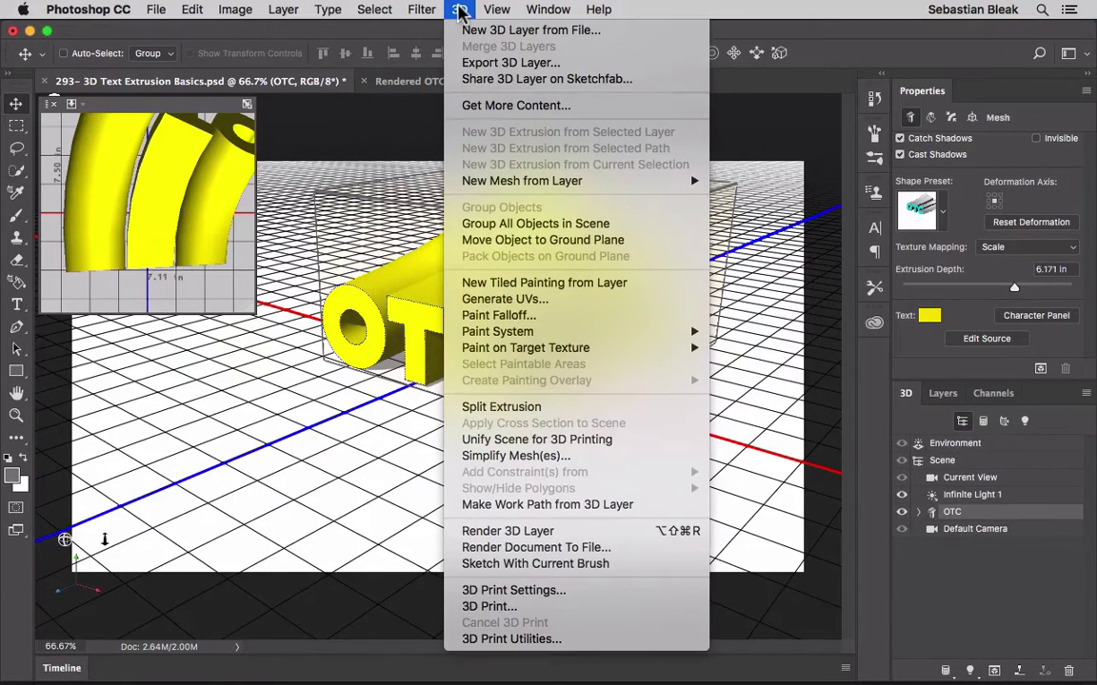
left_click(578, 406)
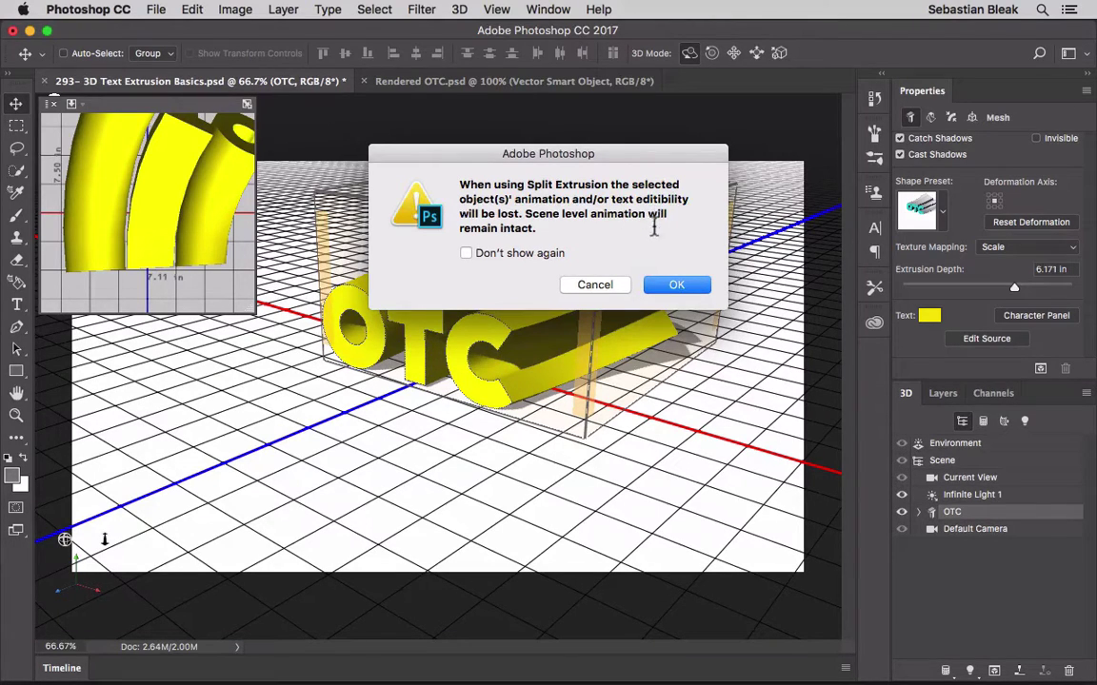
left_click(659, 284)
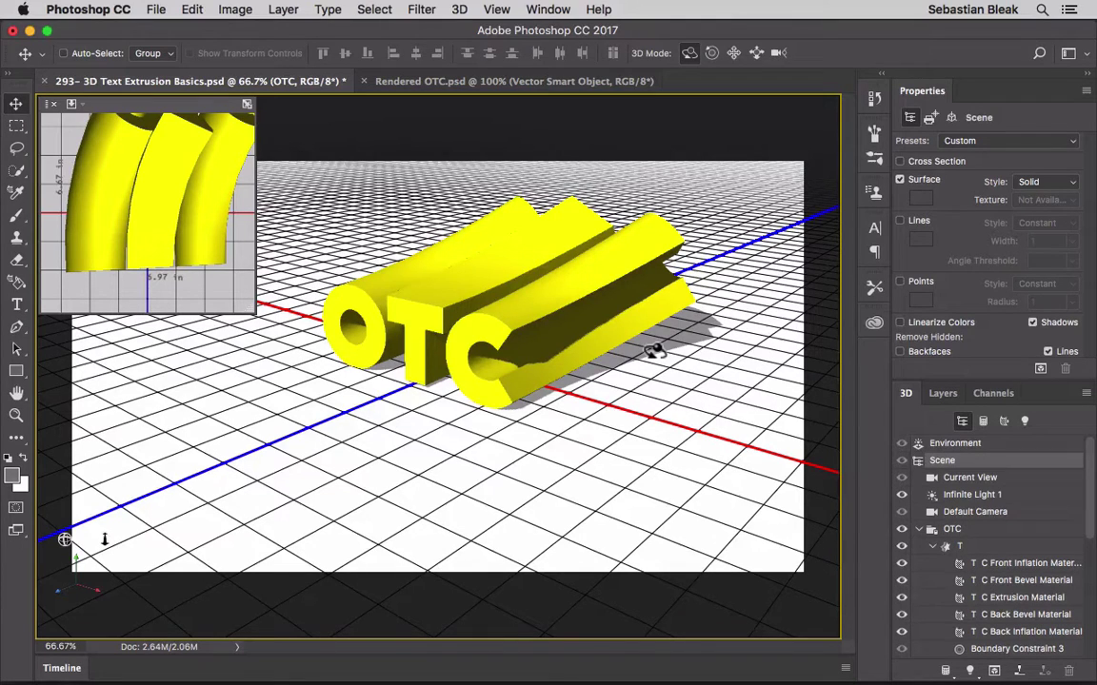
- Move the O forward toward the viewer, then tilt the T back and raise it above the C
left_click(371, 322)
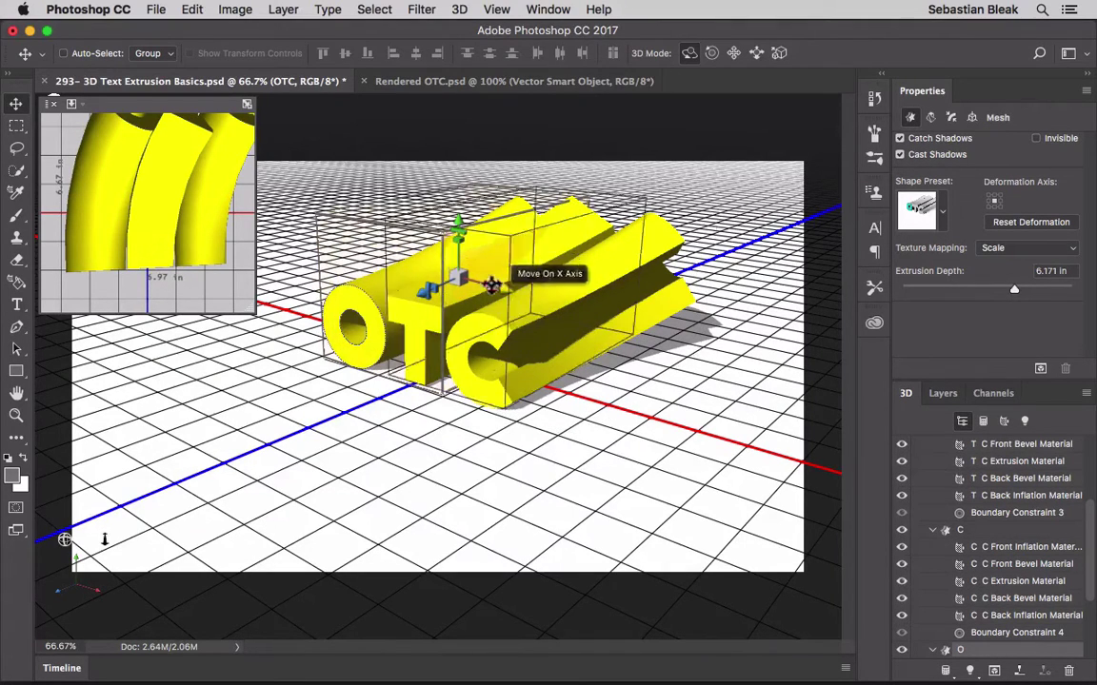
left_click_drag(374, 288, 419, 337)
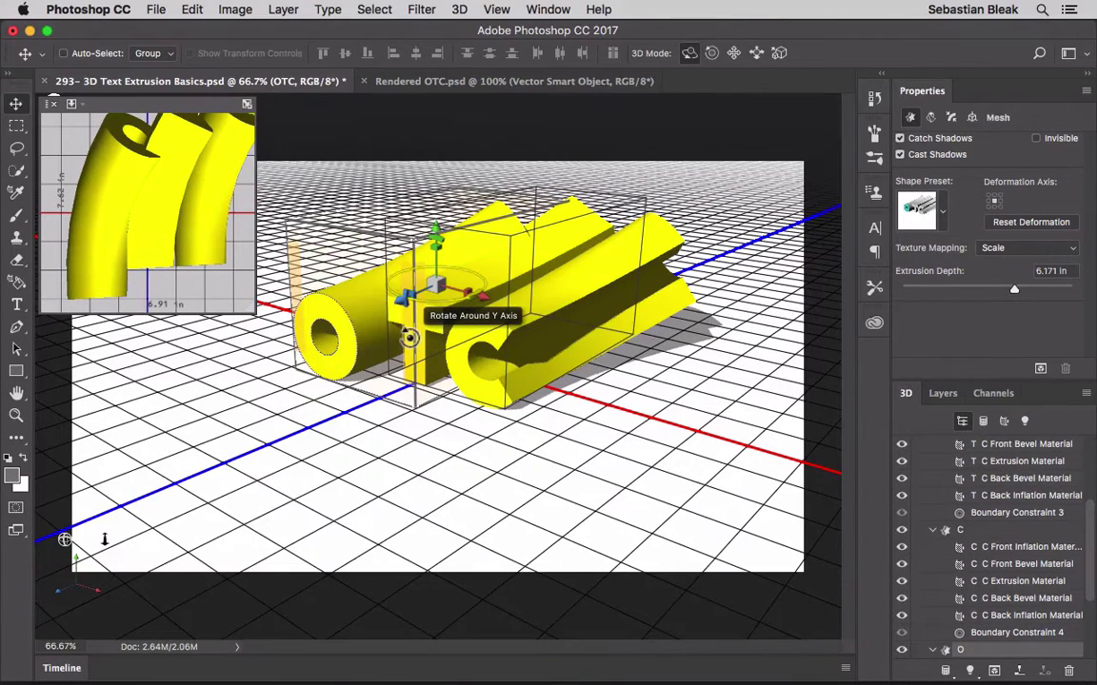
left_click(410, 335)
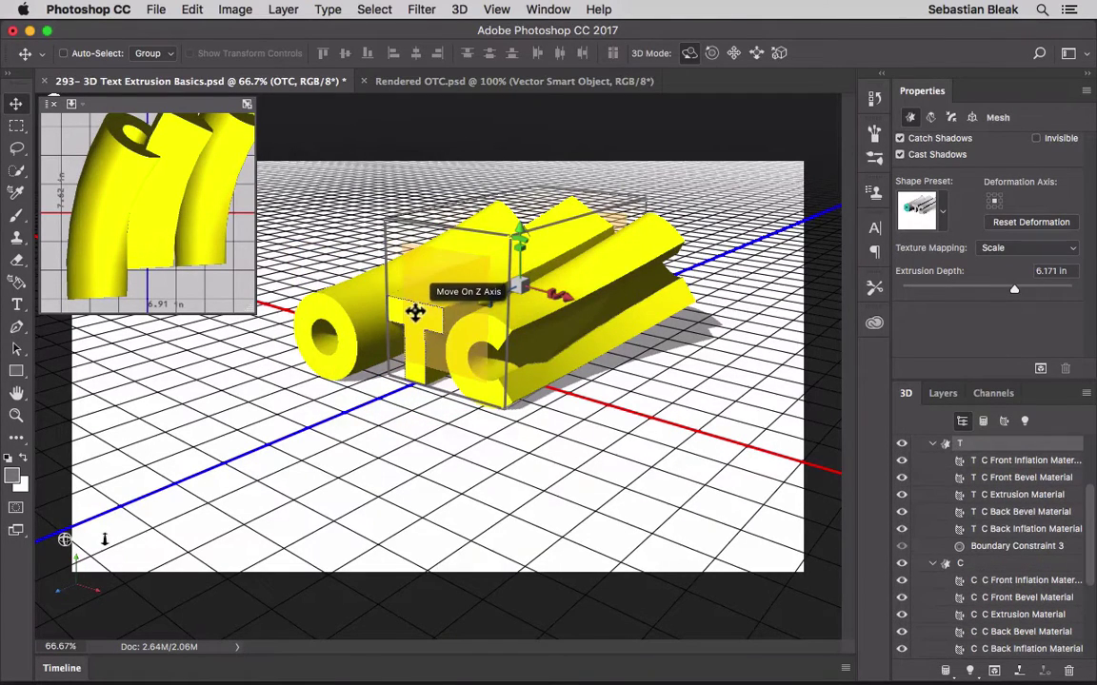
left_click(412, 315)
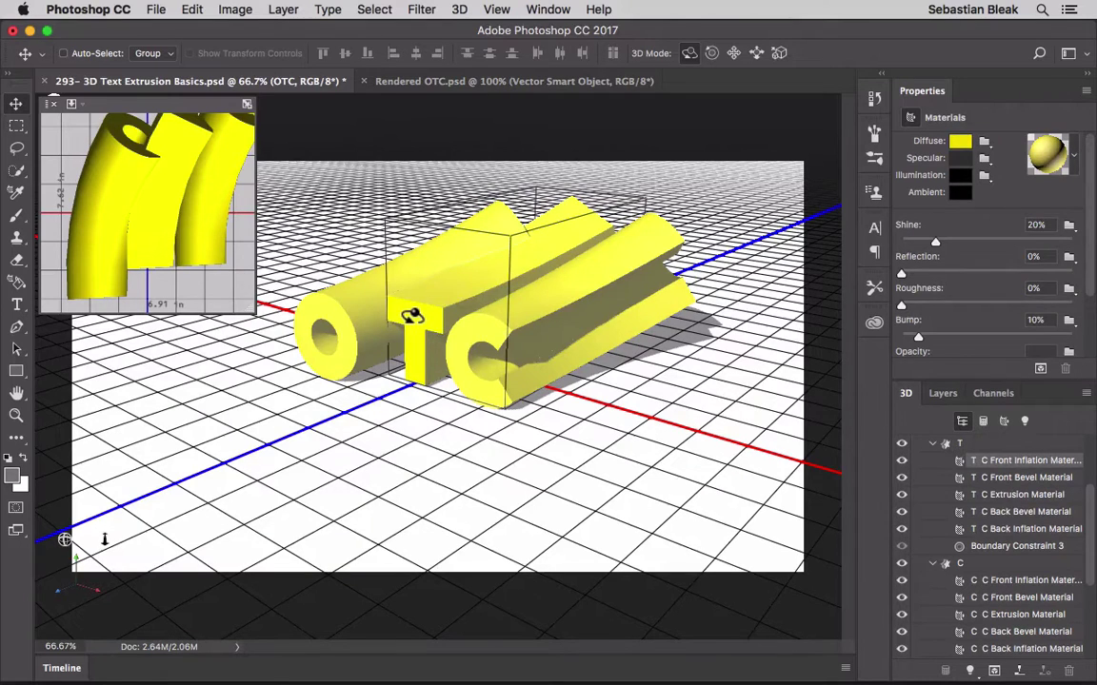
left_click_drag(411, 315, 435, 366)
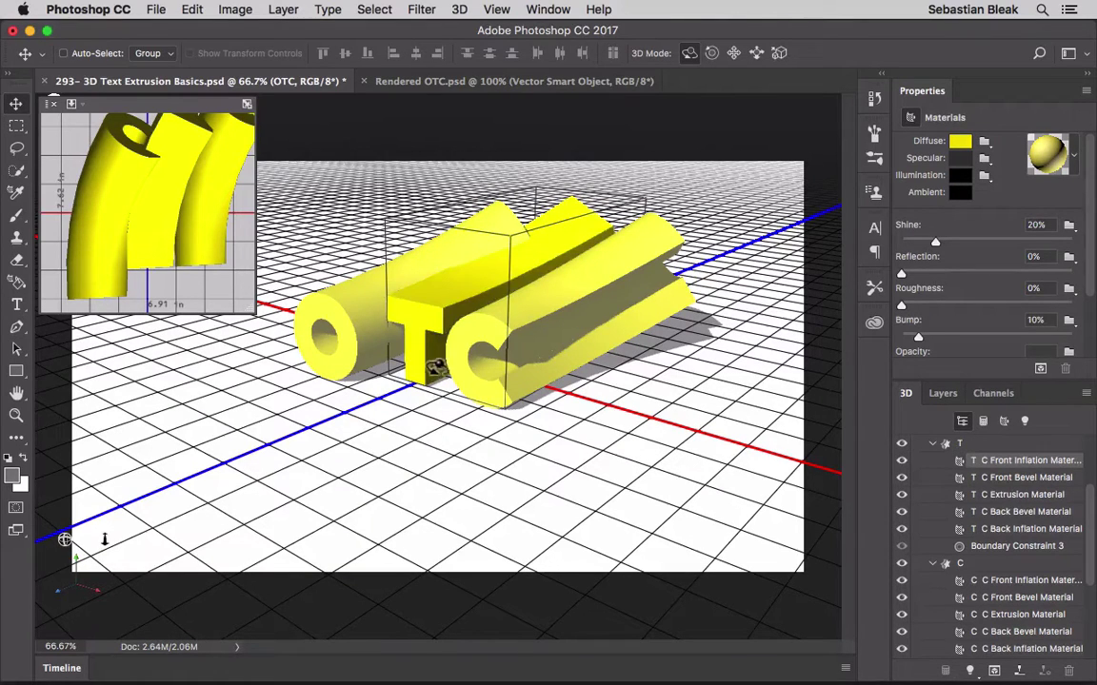
left_click(325, 338)
left_click(422, 322)
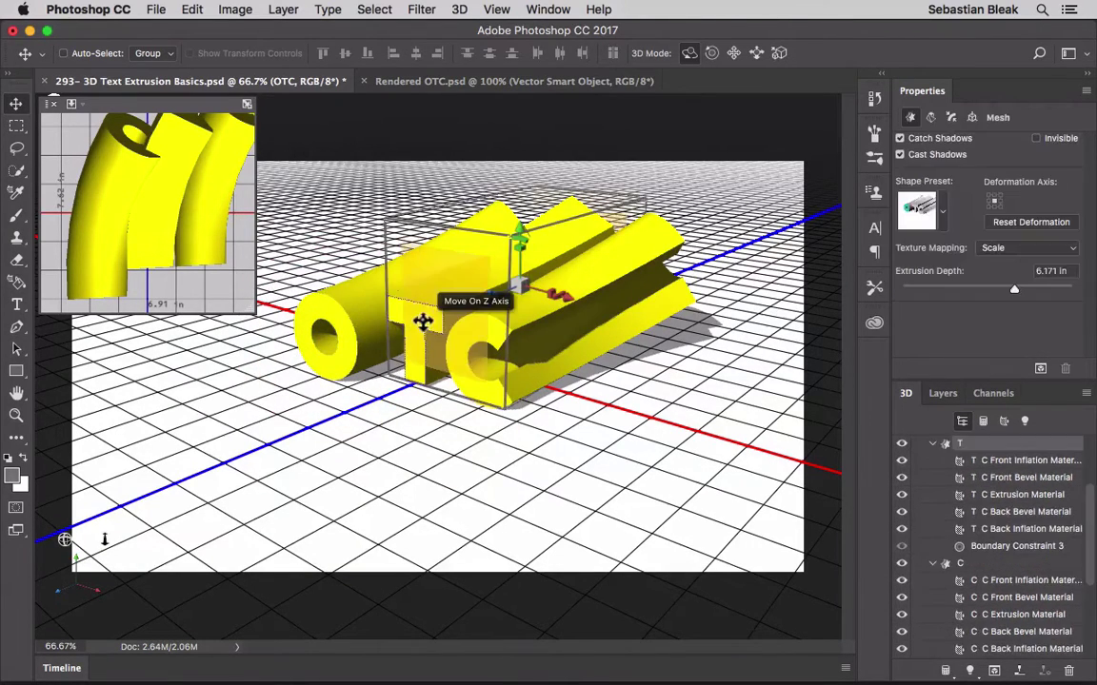
mouse_move(411, 330)
left_mouse_down()
mouse_move(322, 385)
mouse_move(436, 306)
mouse_move(413, 389)
mouse_move(412, 324)
left_mouse_up()
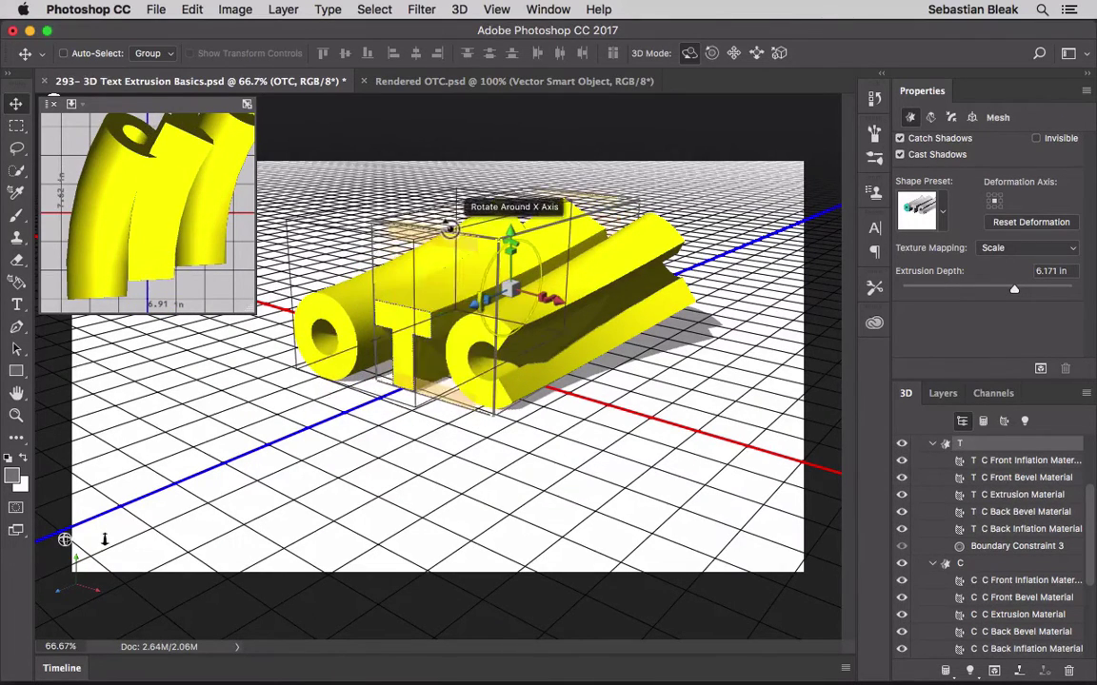
left_click_drag(445, 213, 420, 162)
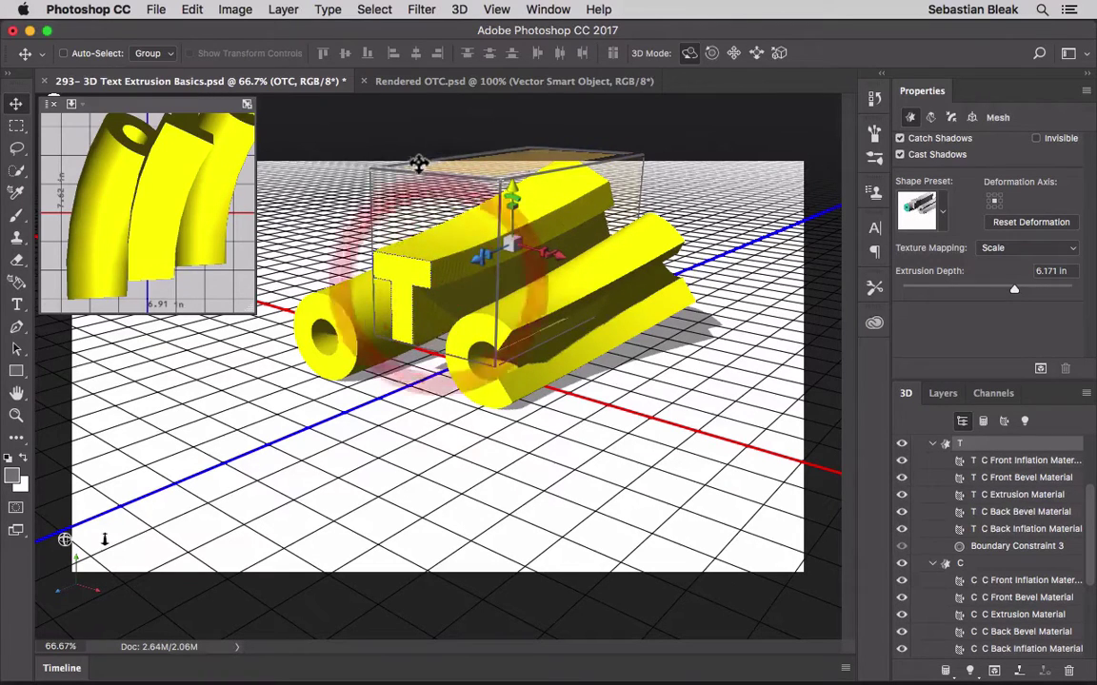
- Shift the C slightly sideways and forward in depth beside the T, then deselect it
left_click(470, 374)
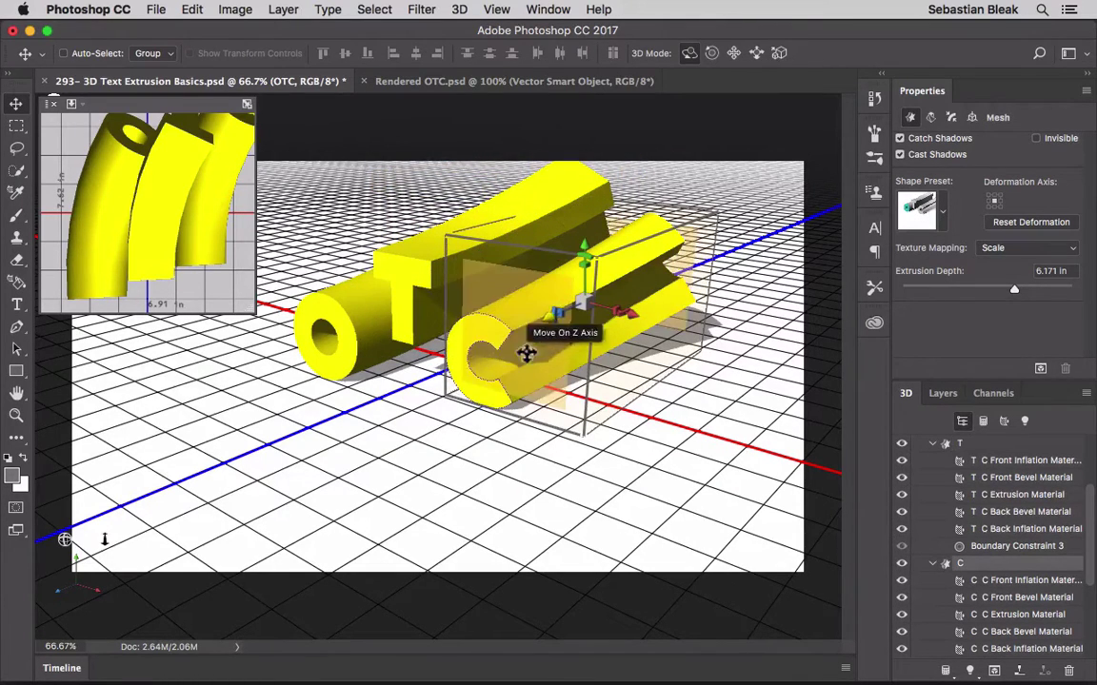
left_click_drag(625, 350, 590, 346)
left_click_drag(459, 338, 524, 299)
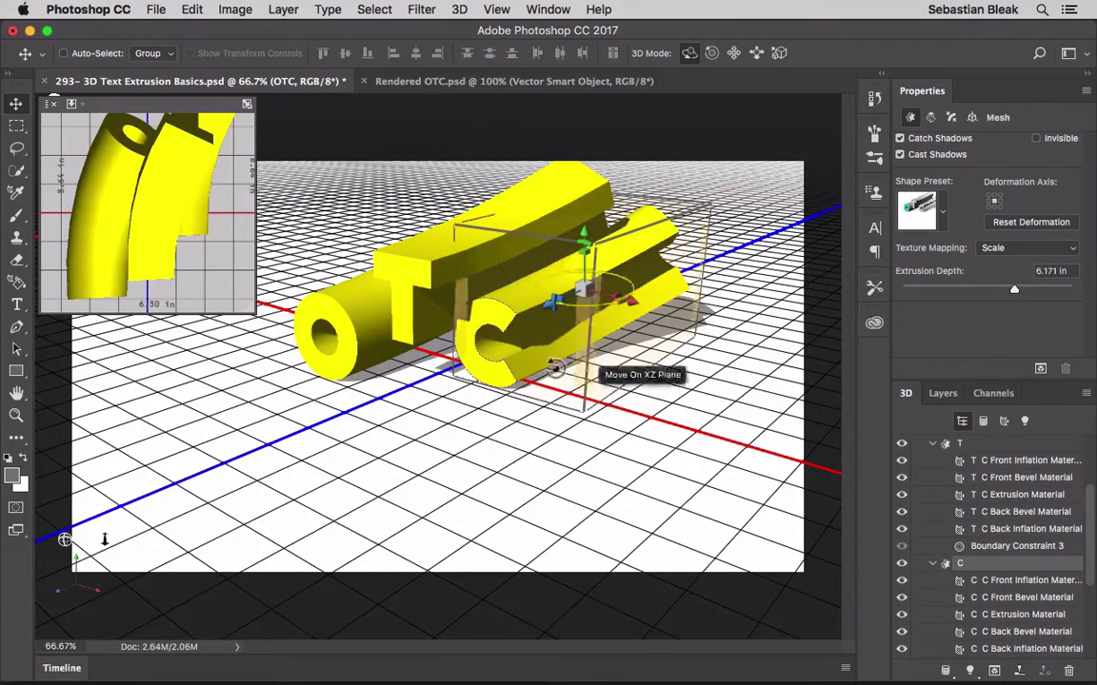
left_click_drag(477, 368, 442, 374)
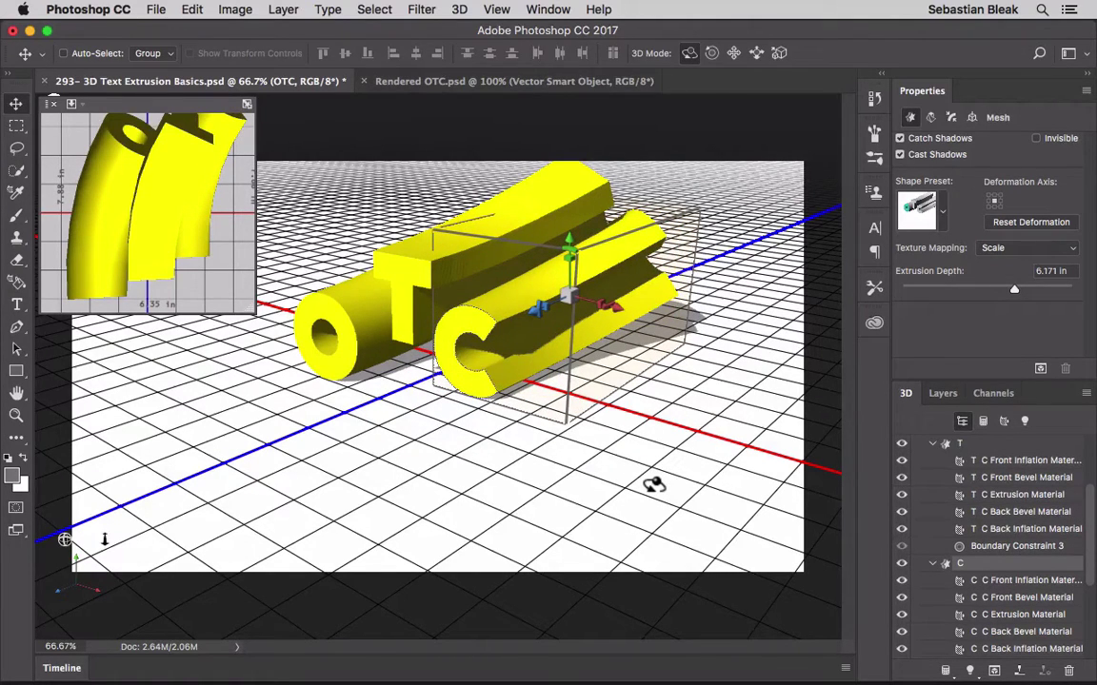
left_click(654, 487)
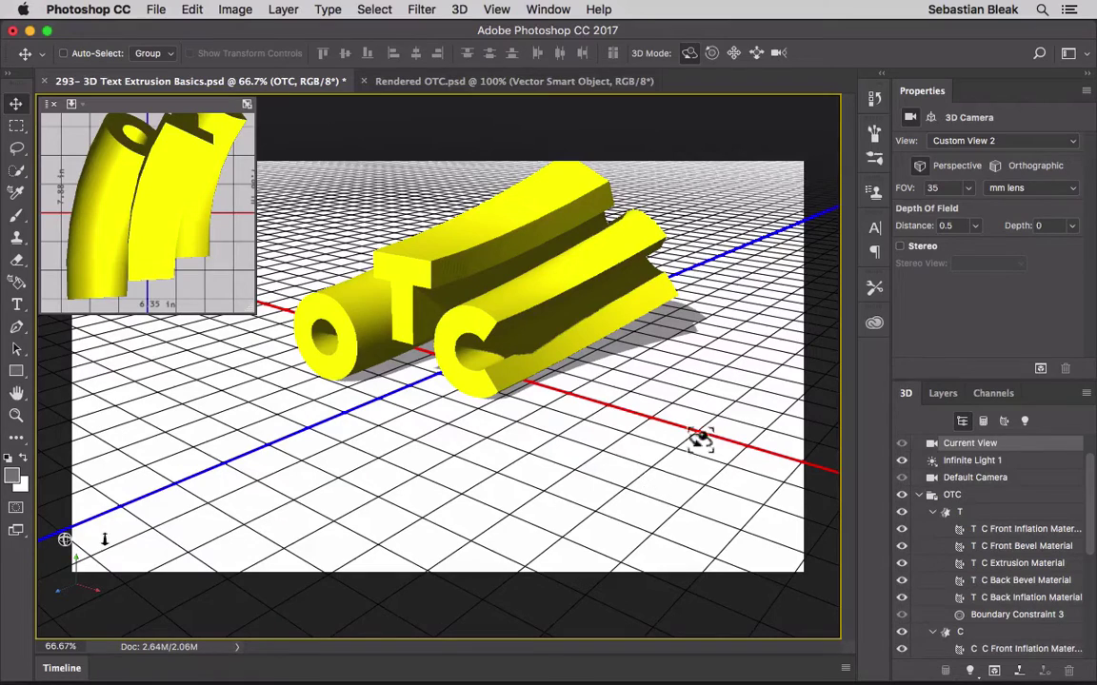
- Start a render of the OTC scene and stop it early with Esc
left_click(1041, 370)
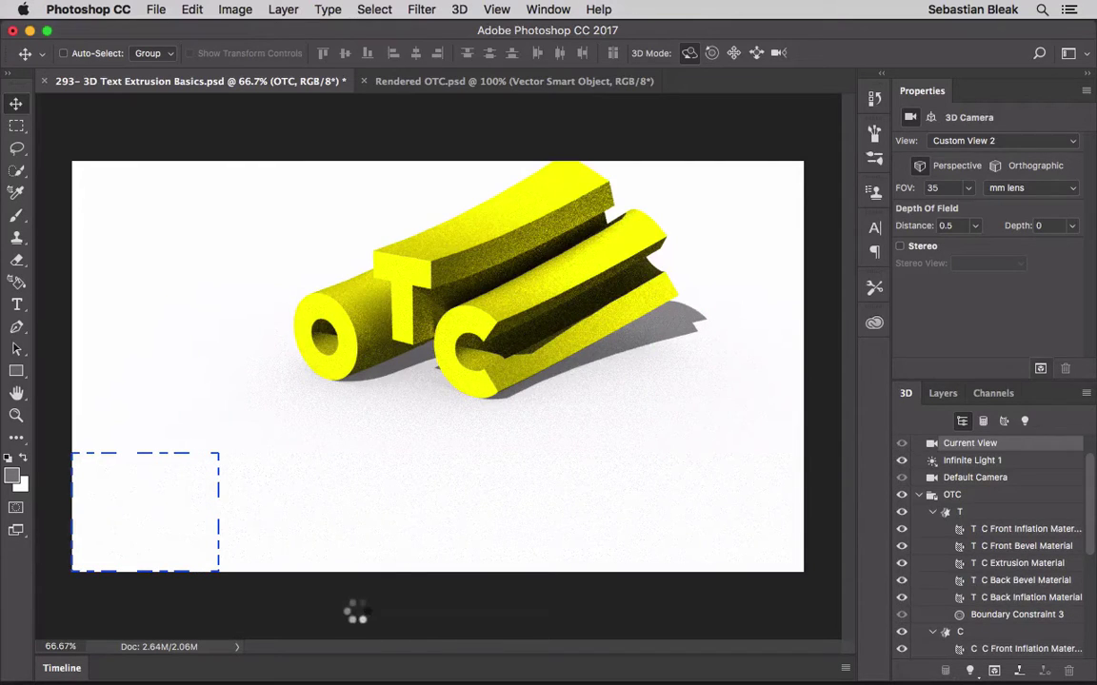
key("Escape")
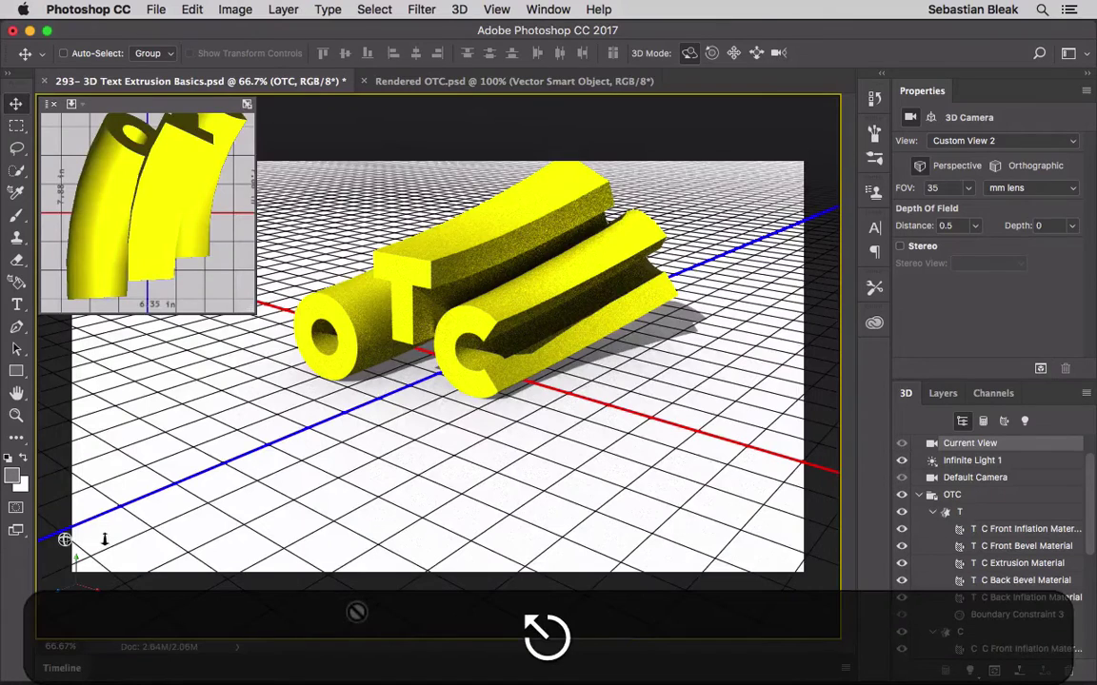
- Switch to the Rendered OTC.psd document to view the finished render
left_click(479, 85)
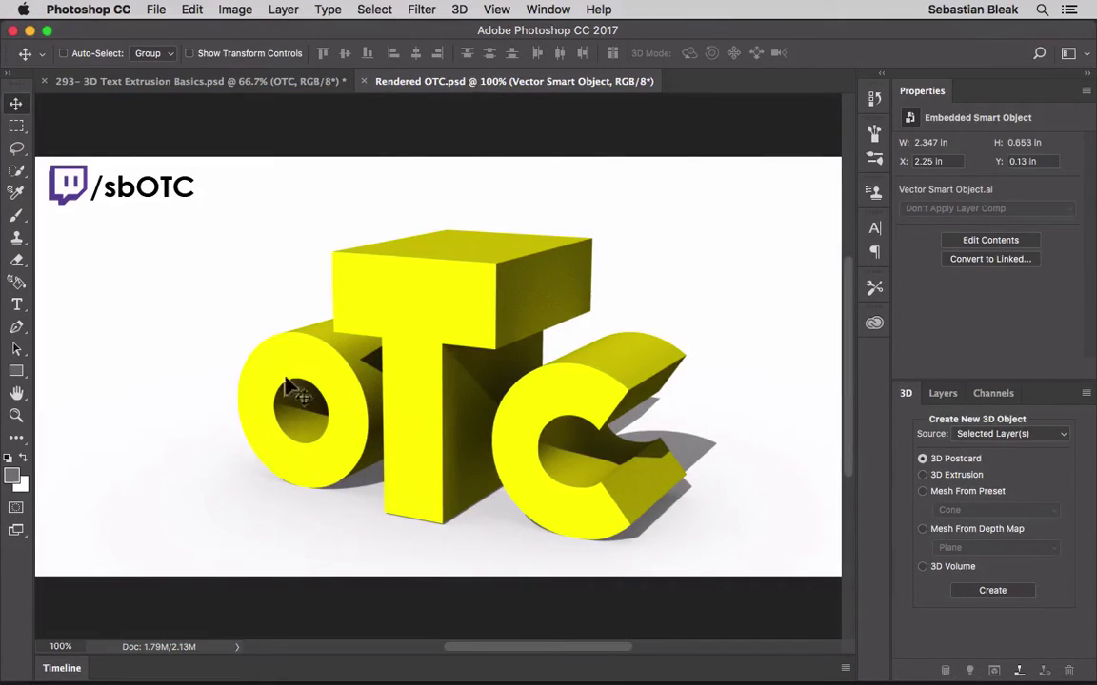